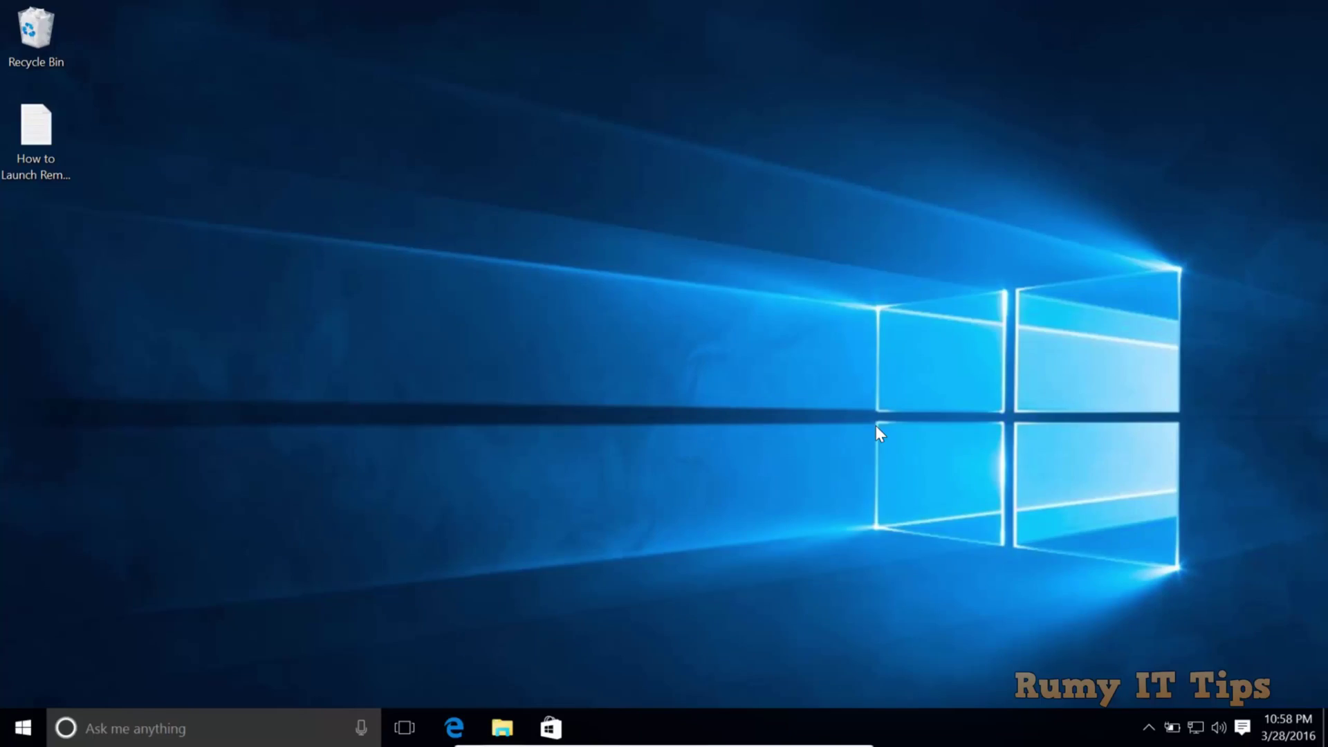
- From This PC, open New Volume (E:) Properties on the Quota tab
left_click(502, 730)
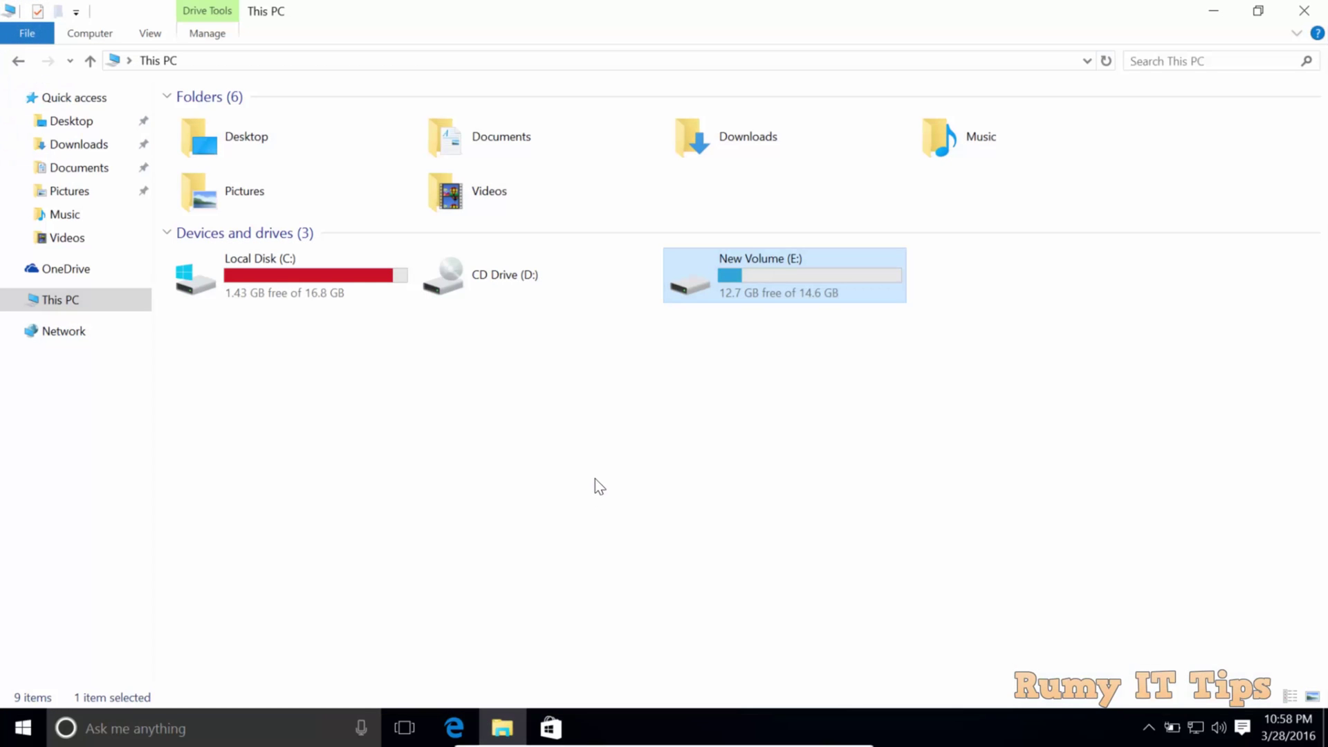
left_click(595, 459)
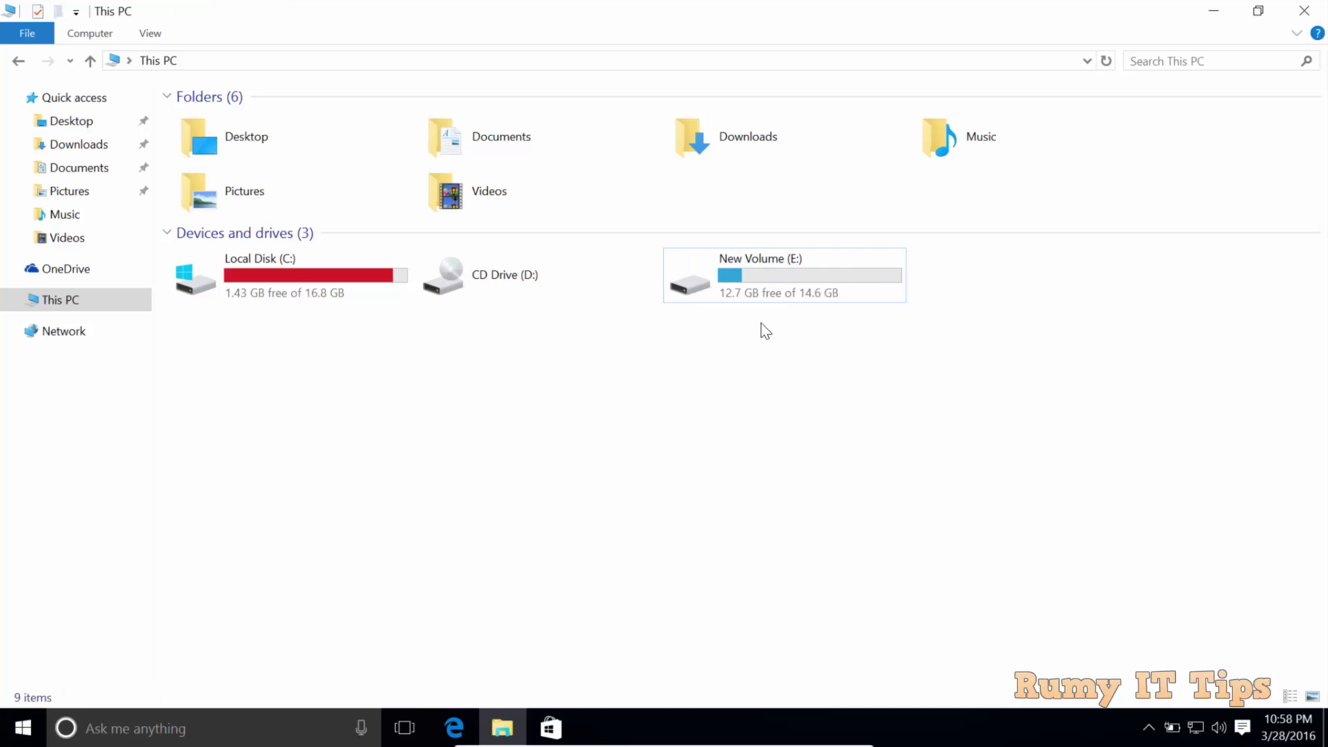
left_click(857, 275)
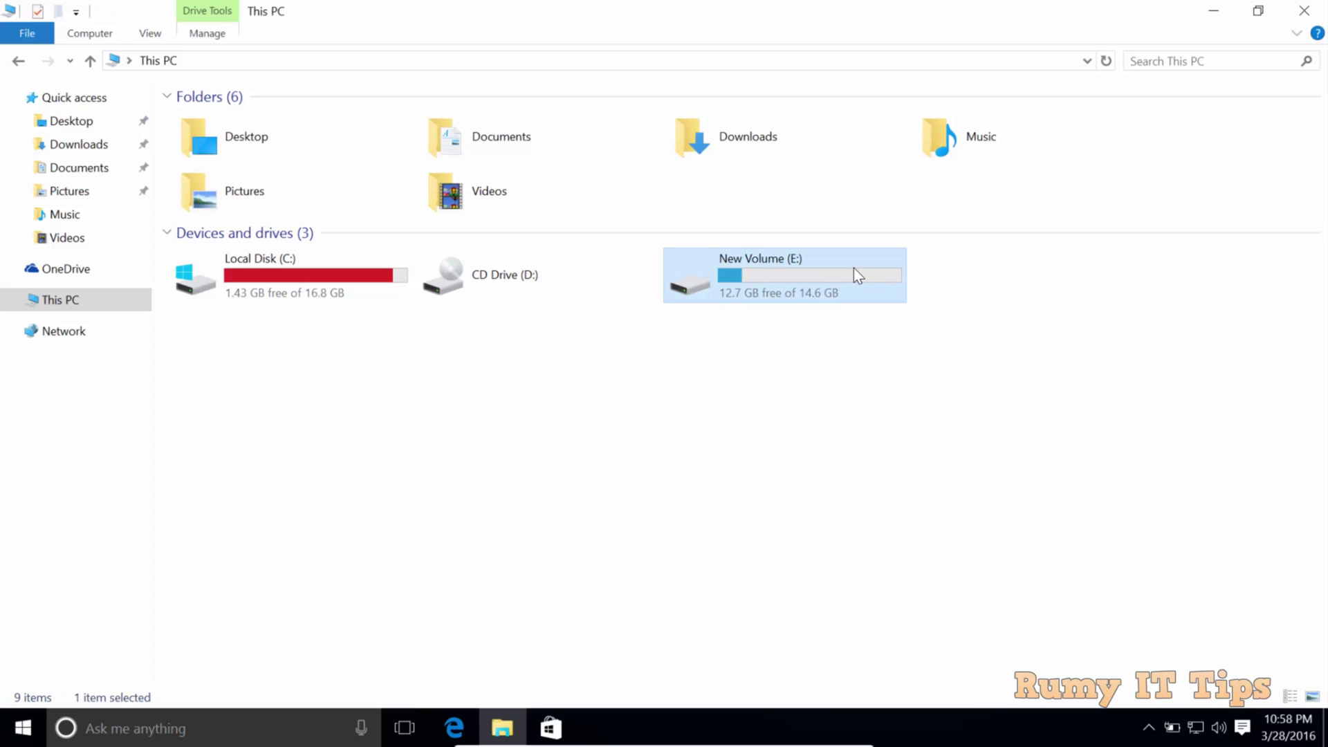
right_click(855, 269)
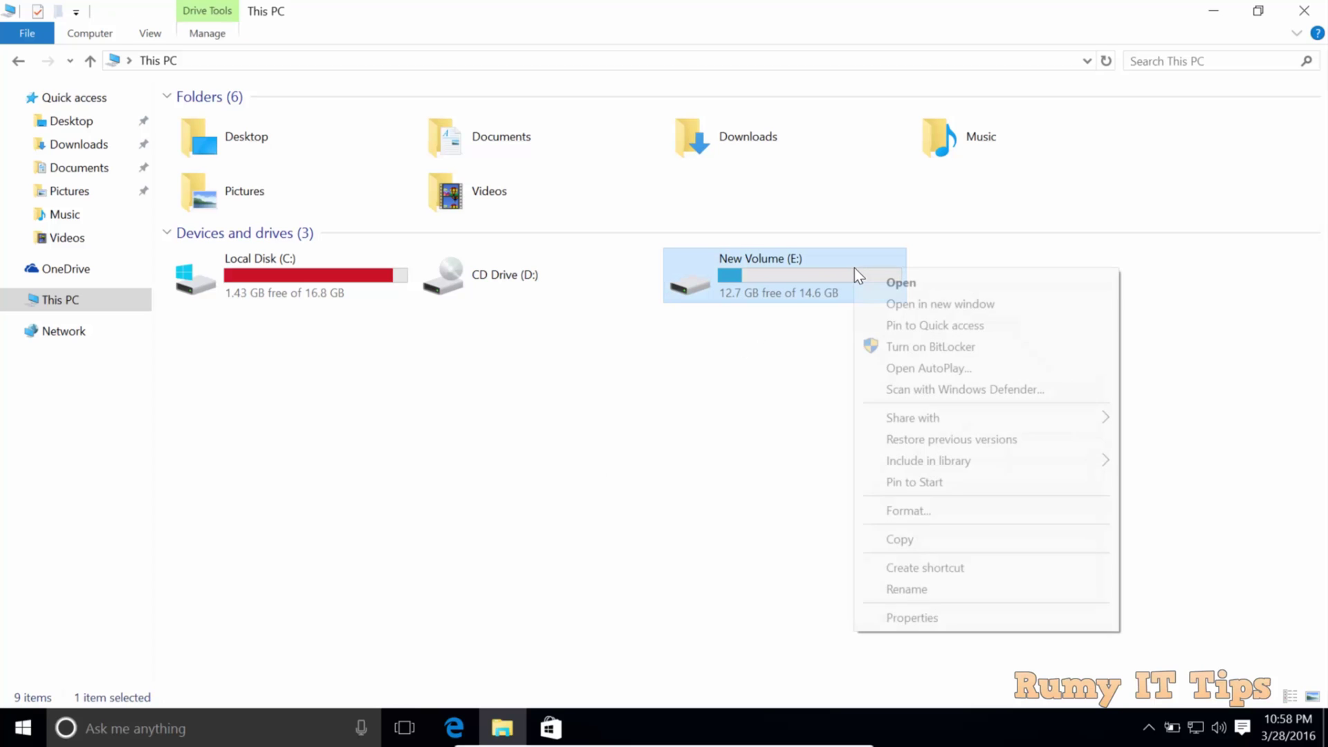
left_click(1053, 617)
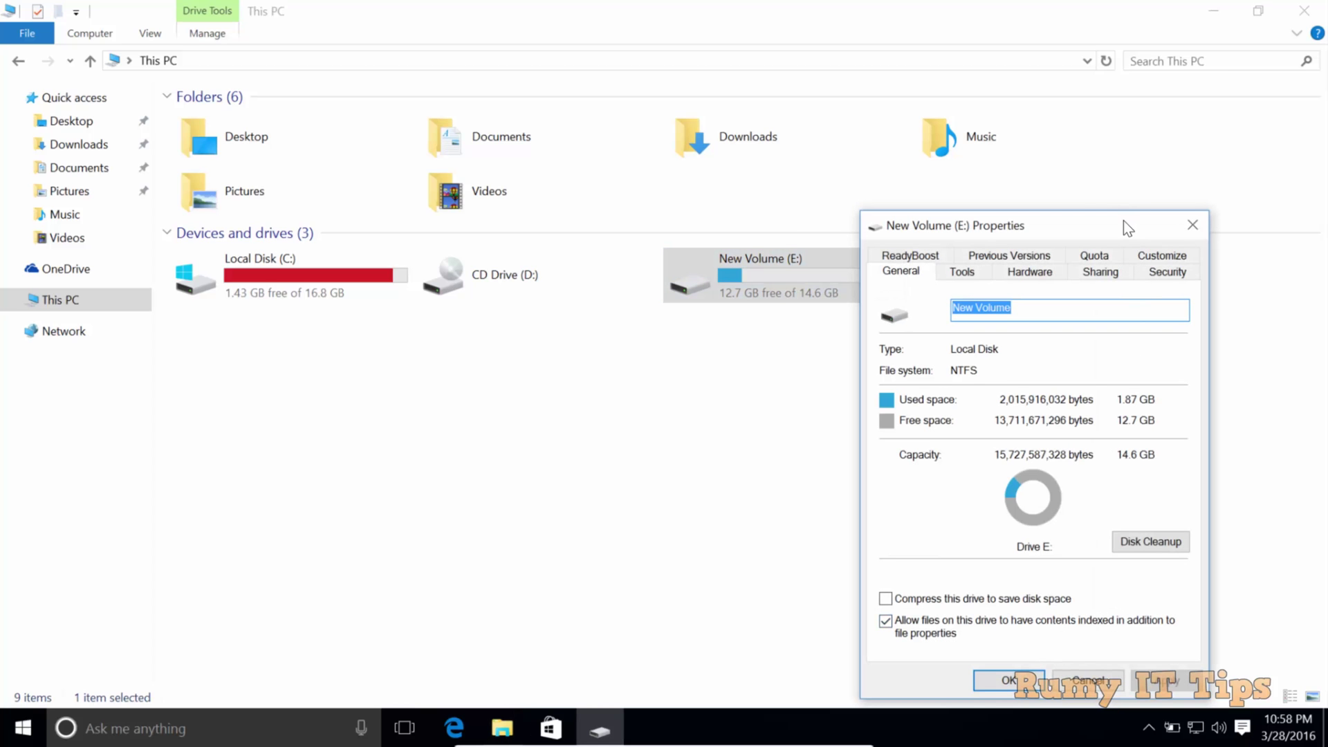
left_click_drag(1123, 221, 1068, 207)
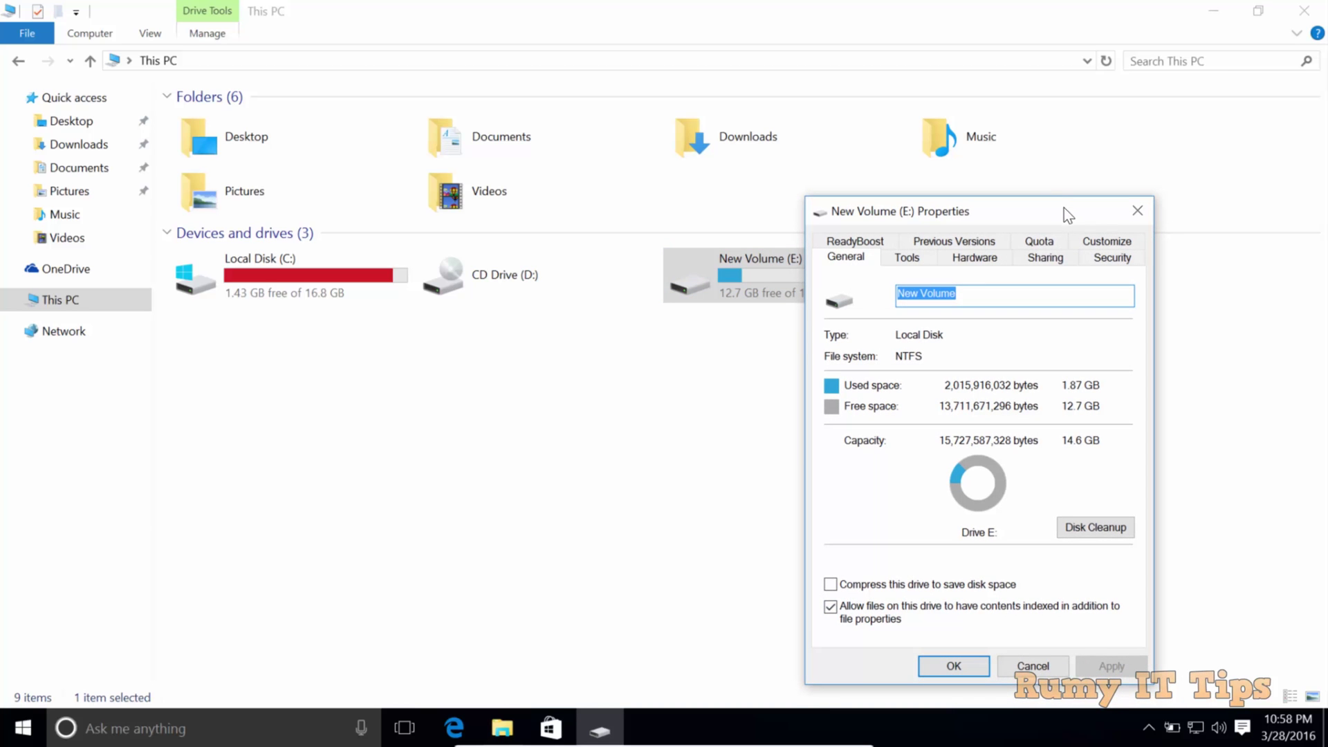
left_click(1048, 242)
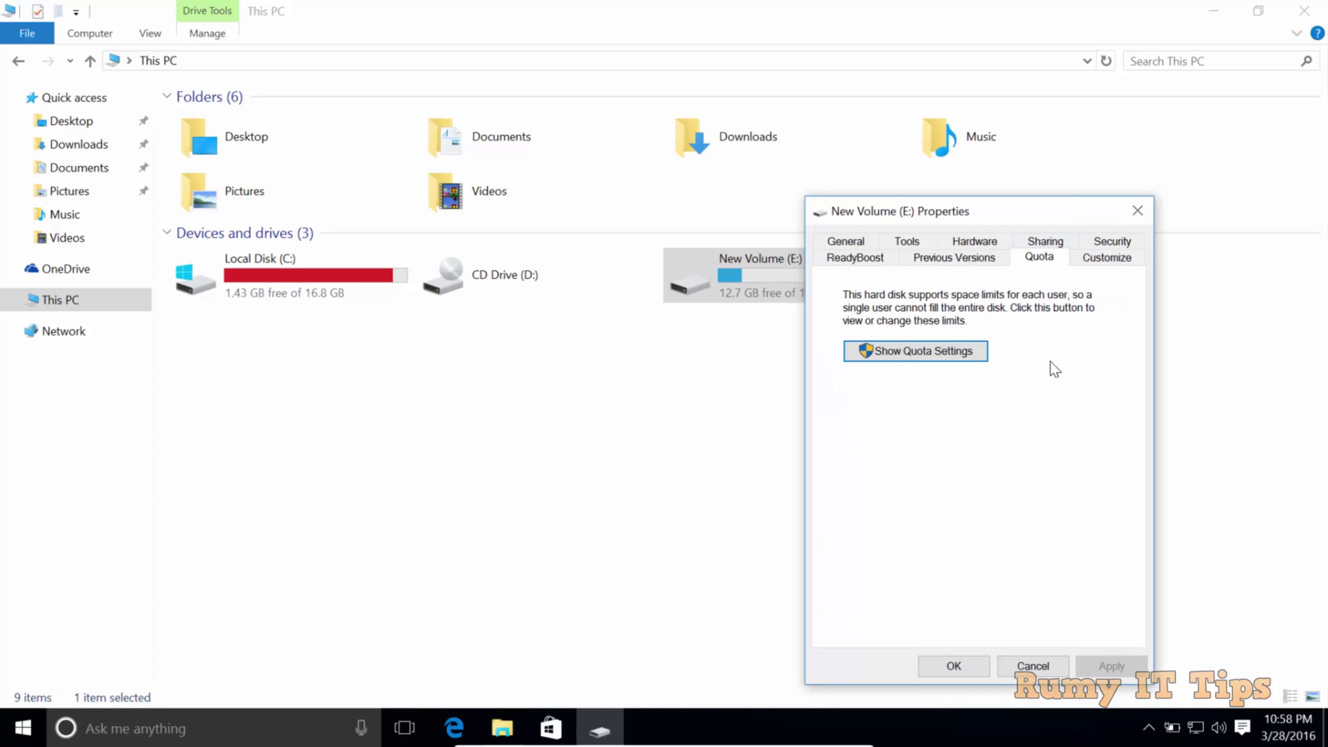
- Open Quota Settings for E: and enable quota management
left_click(972, 353)
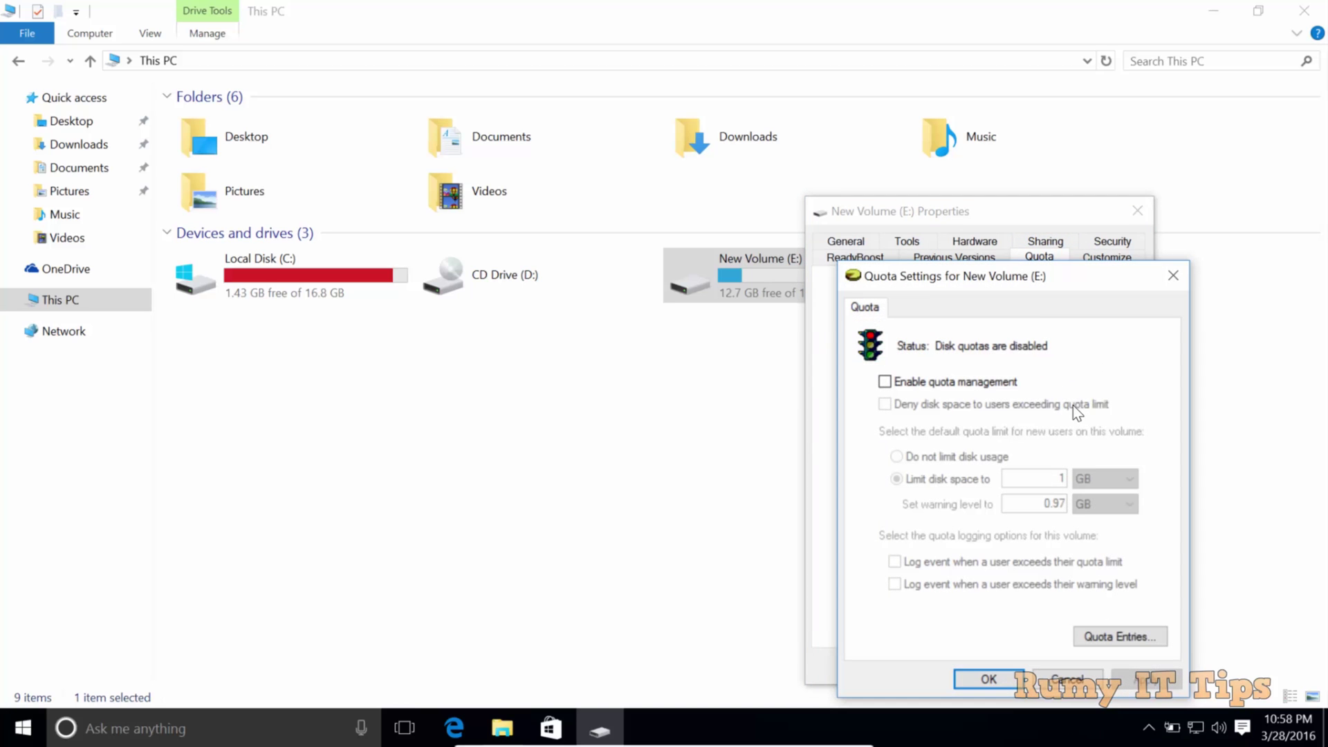
left_click_drag(1028, 280, 645, 197)
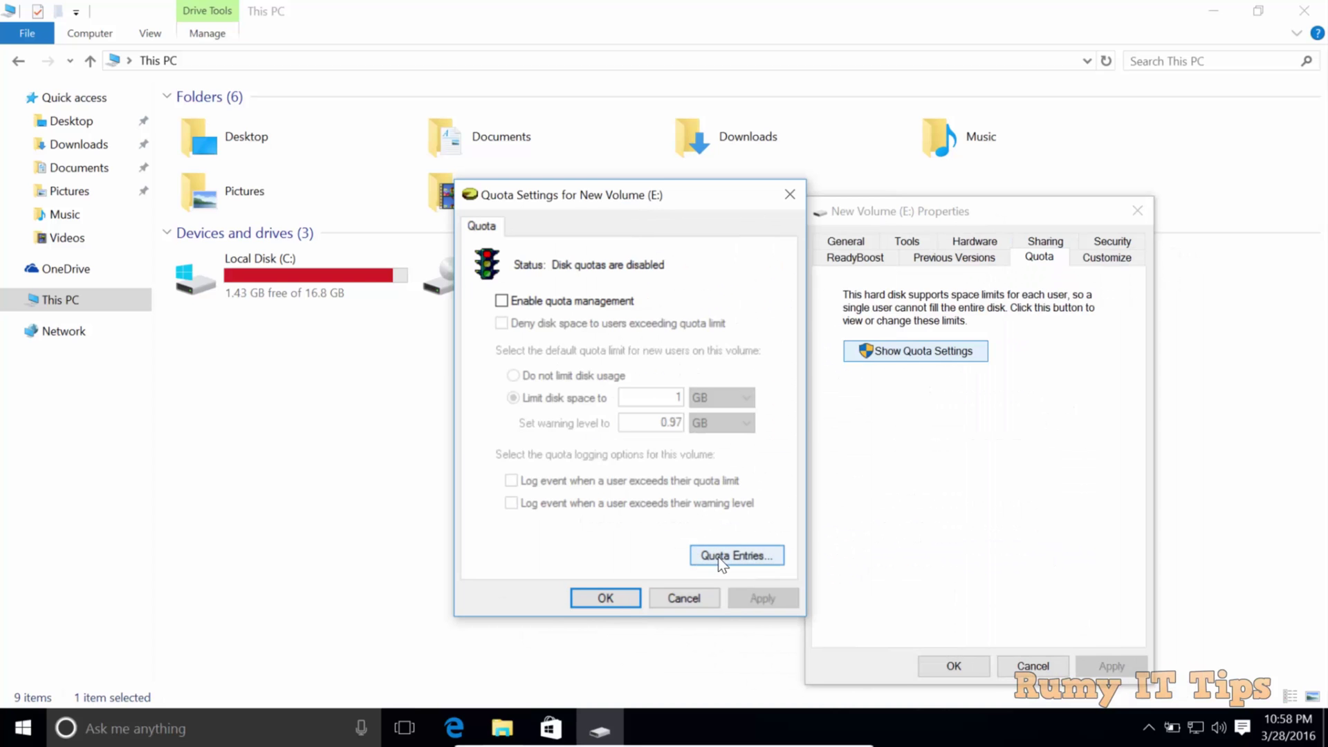
left_click(539, 305)
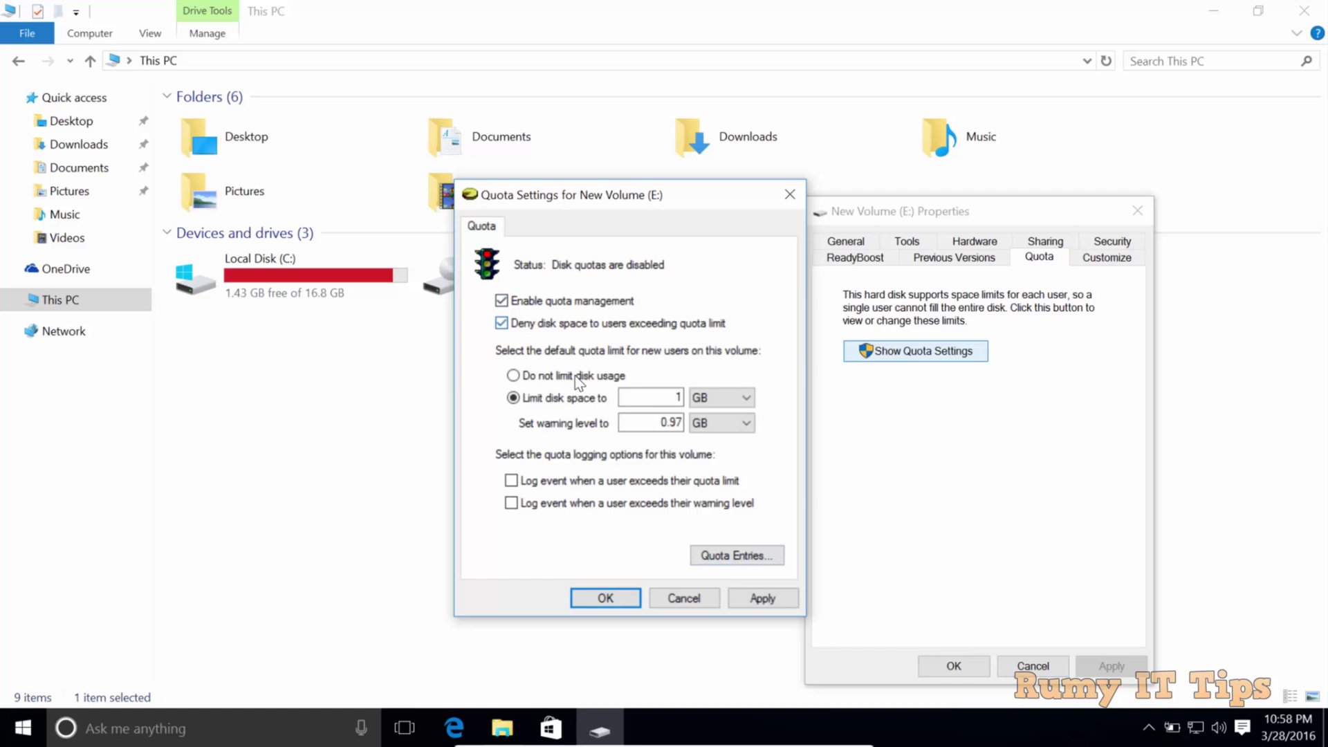
- Set the disk space limit to 10 MB and the warning level to 9 MB
left_click(740, 401)
left_click(720, 428)
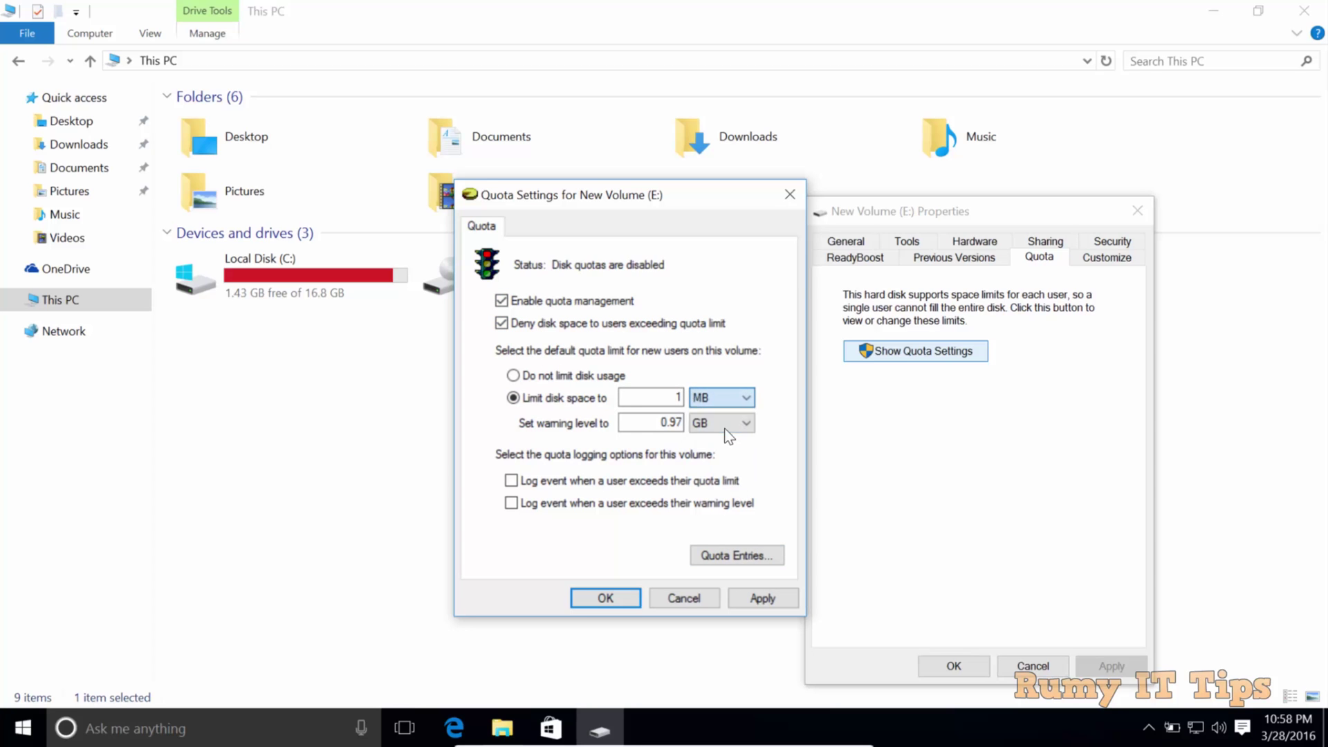
double_click(677, 400)
type("0")
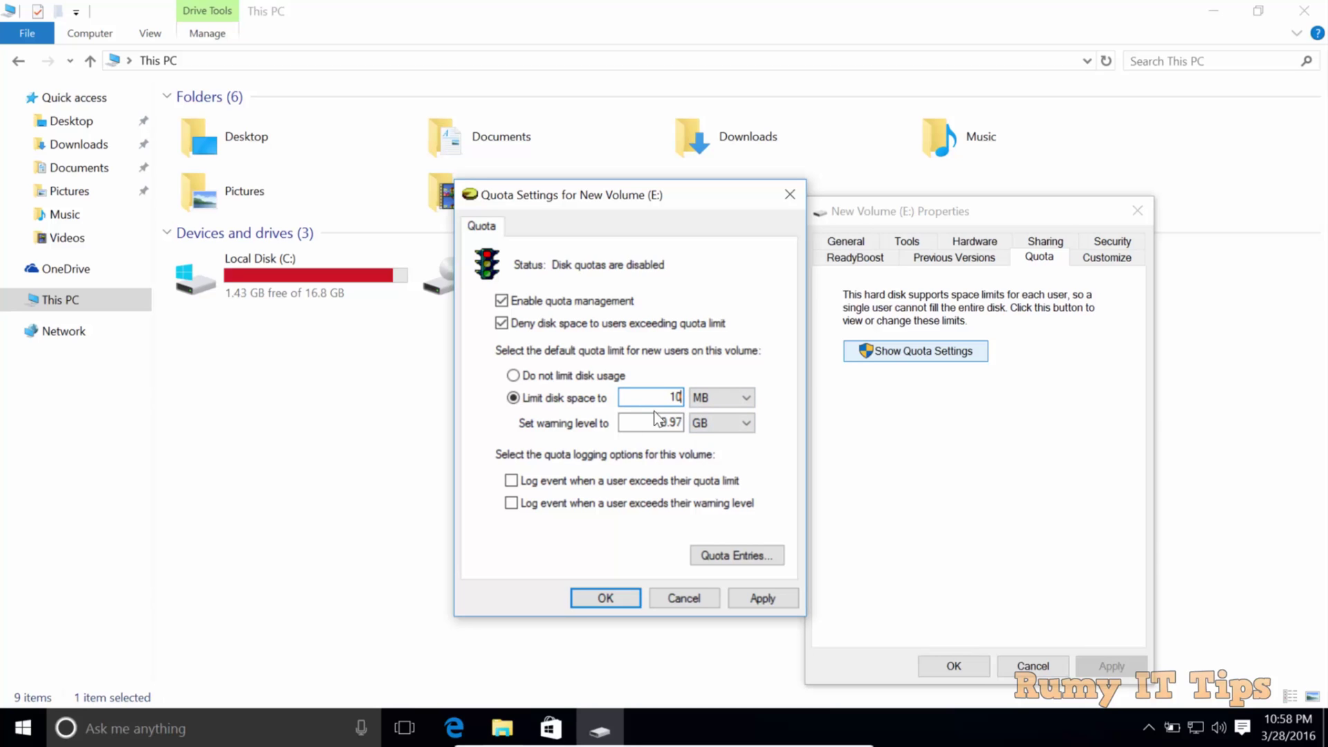
left_click(713, 424)
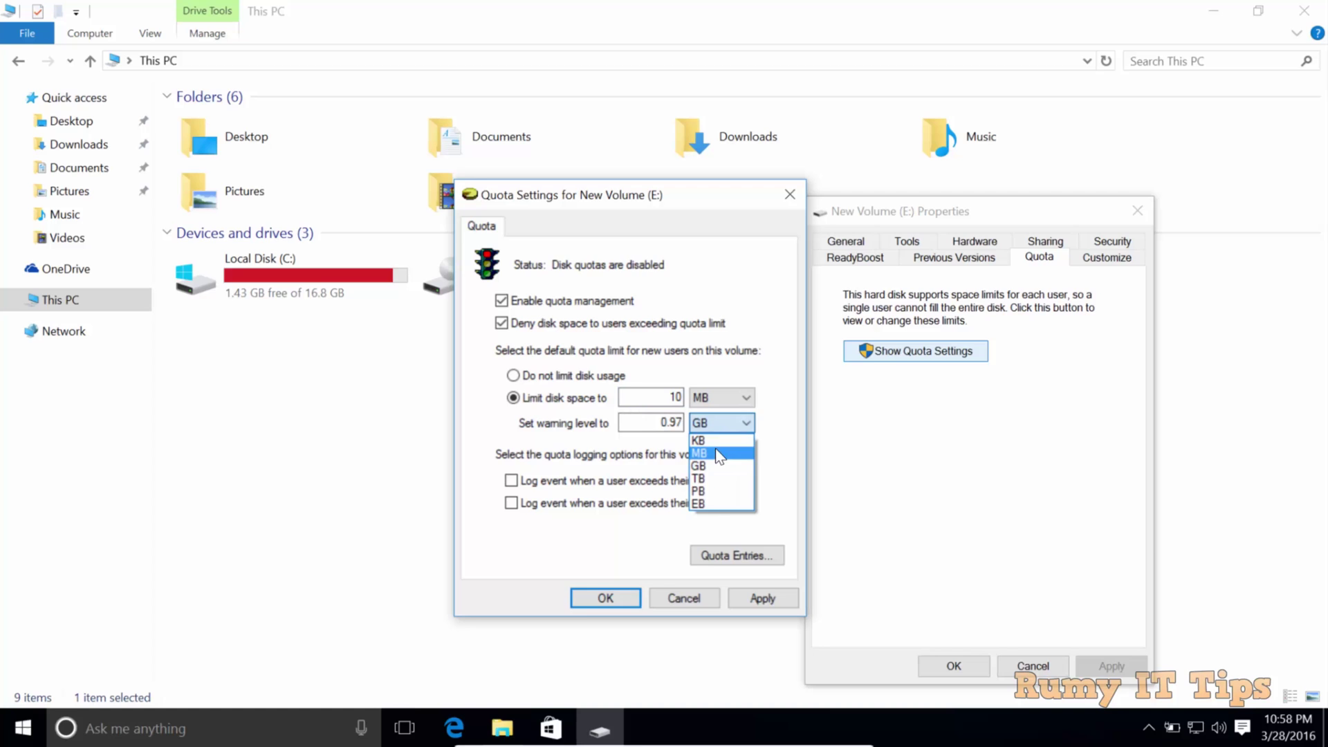
left_click(705, 447)
left_click(666, 424)
left_click_drag(652, 426, 671, 426)
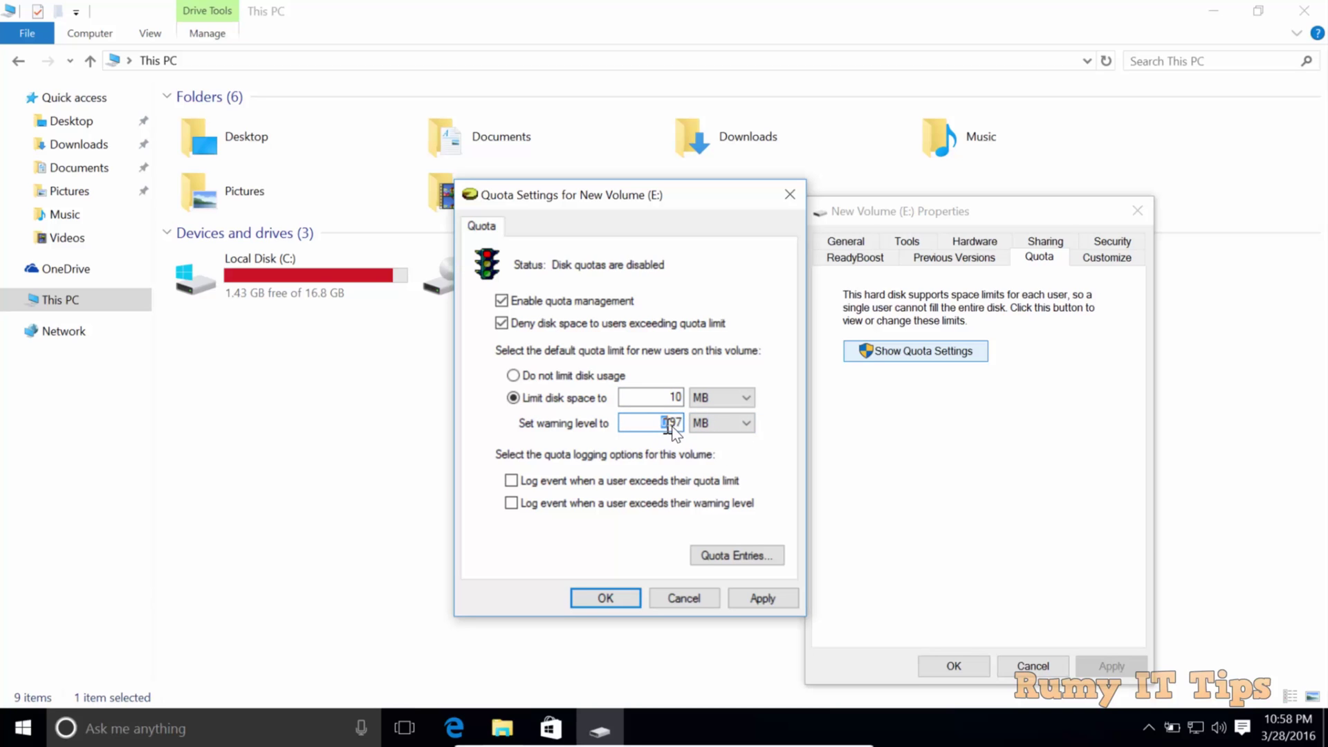
type("9")
- In Quota Entries, delete the test user's entry and confirm the deletion
left_click(726, 556)
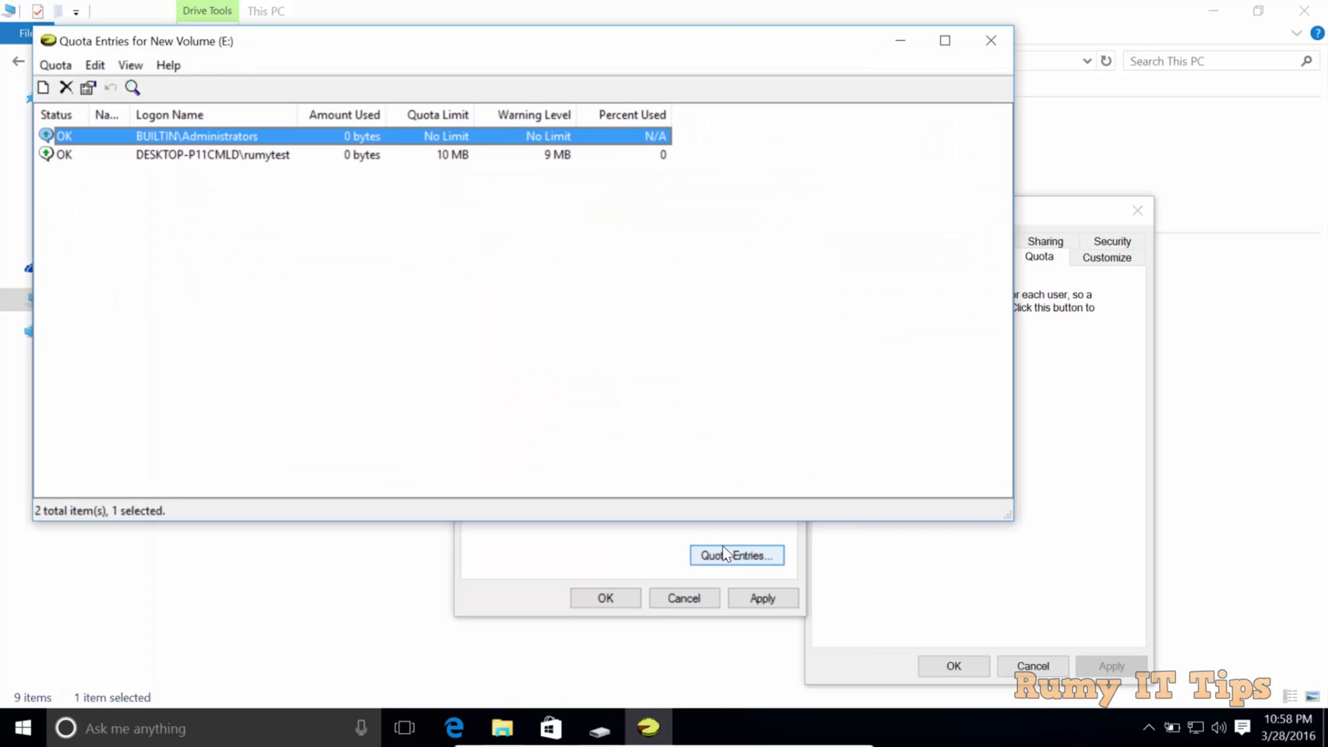
left_click_drag(451, 56, 804, 81)
left_click(617, 180)
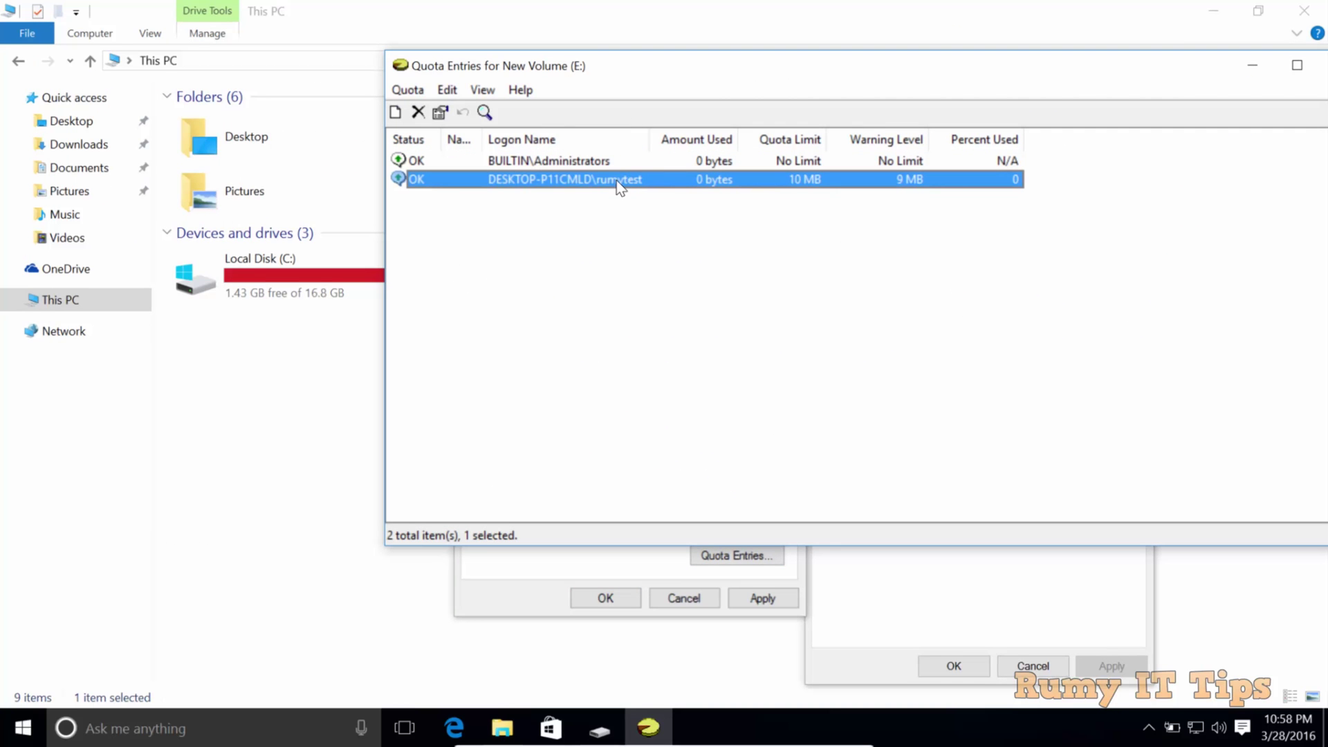
left_click(417, 112)
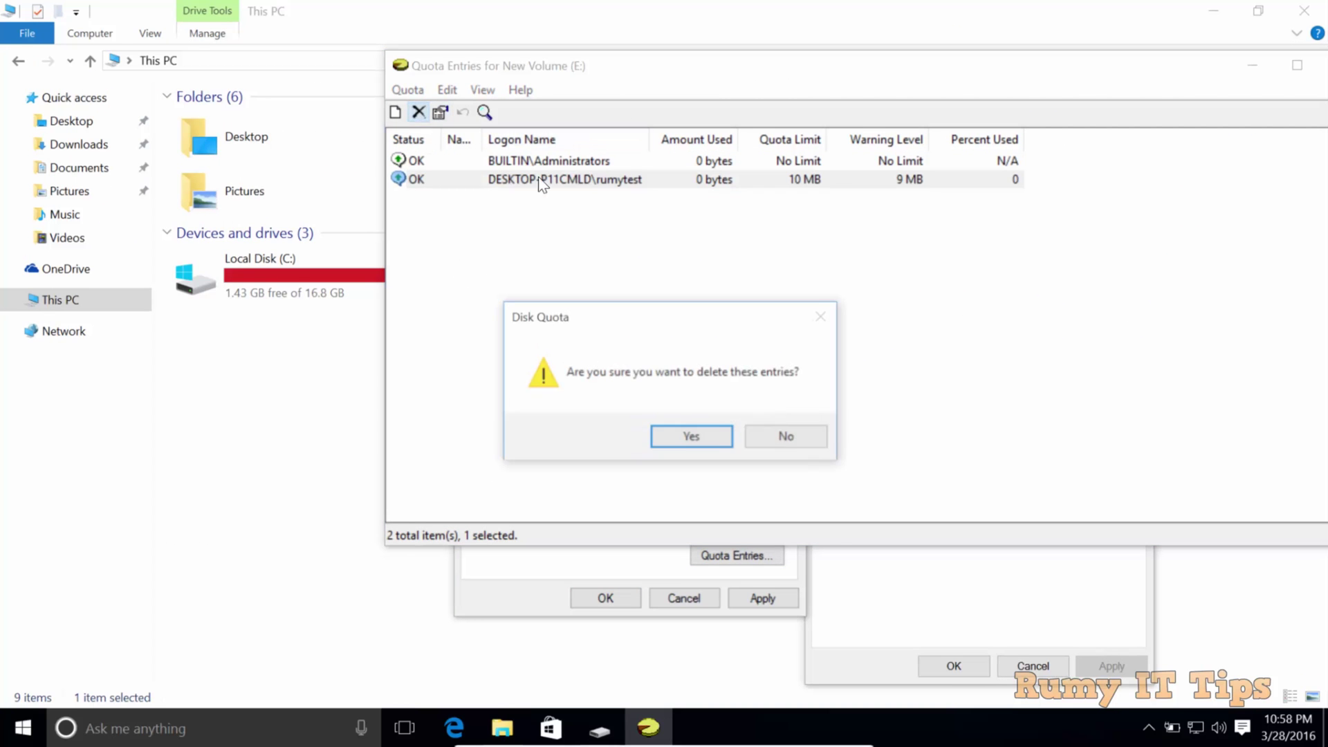
left_click(687, 438)
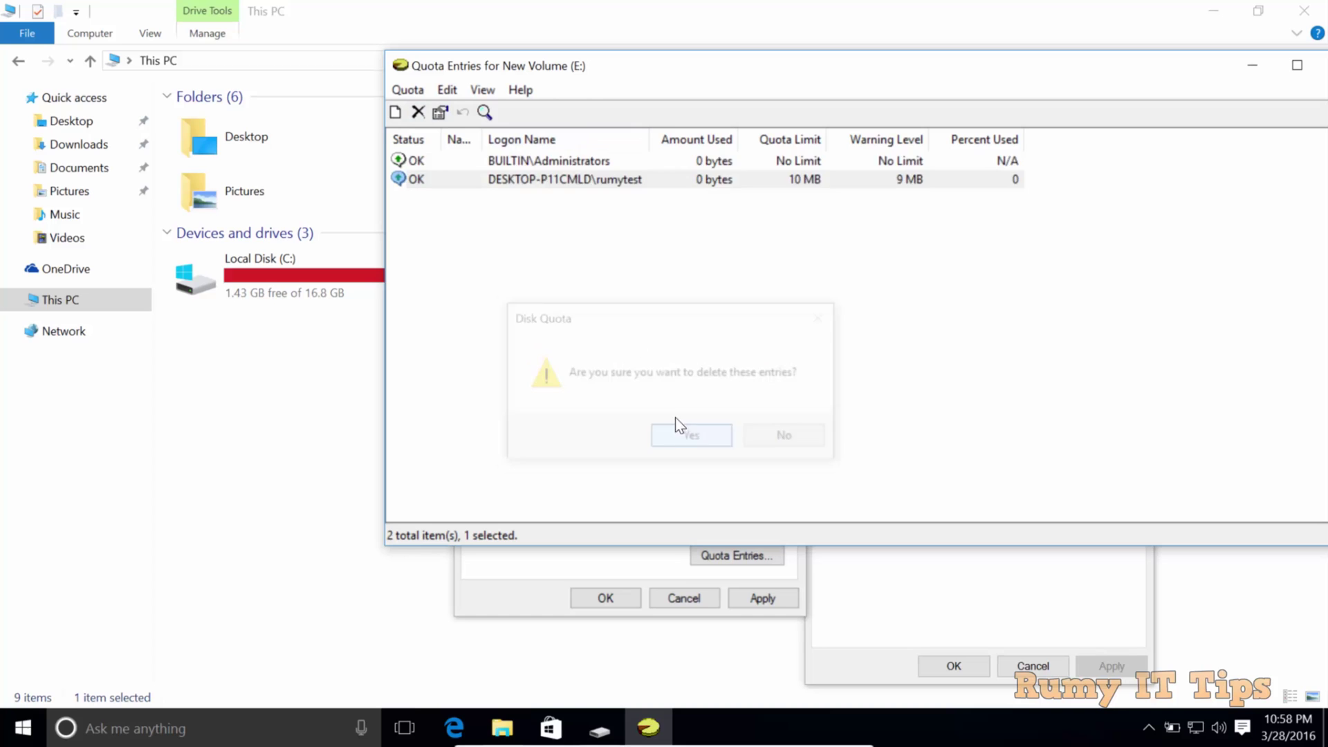
- Create a new quota entry for the test user account found via Advanced > Find Now
left_click(409, 90)
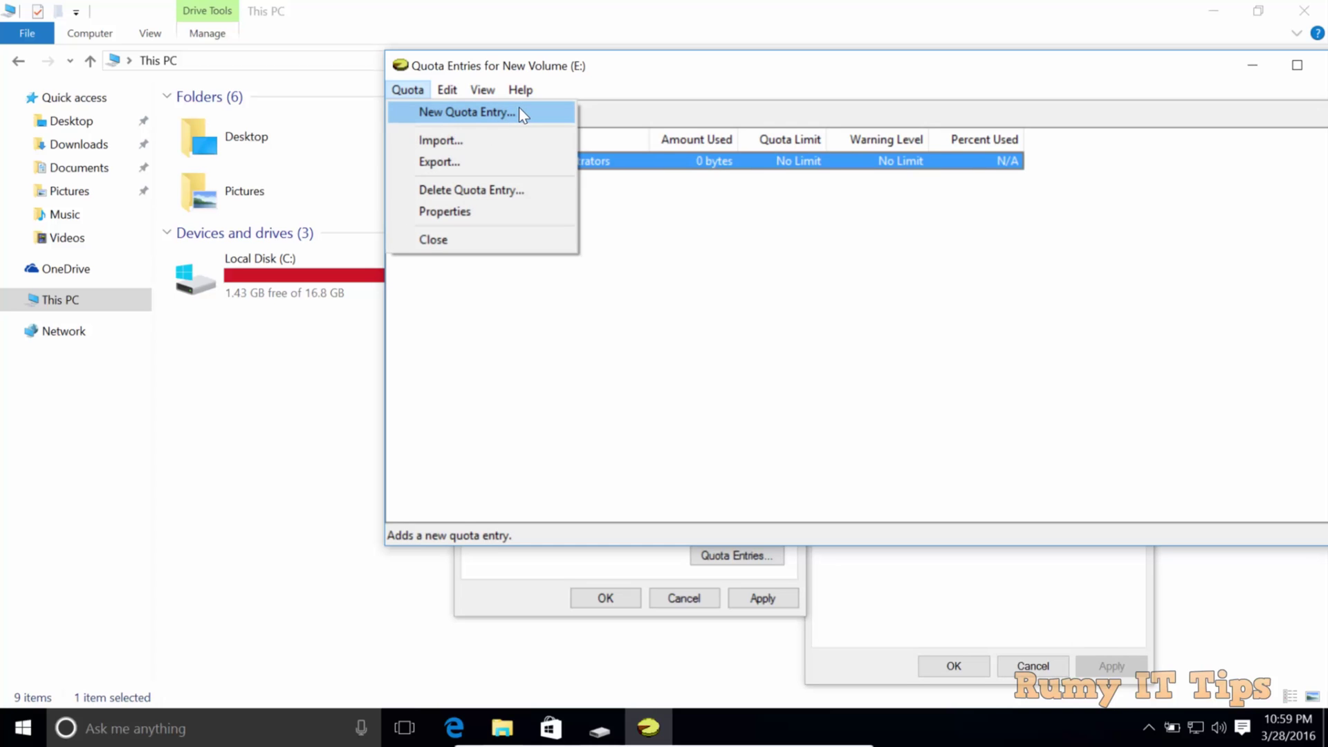
left_click(519, 111)
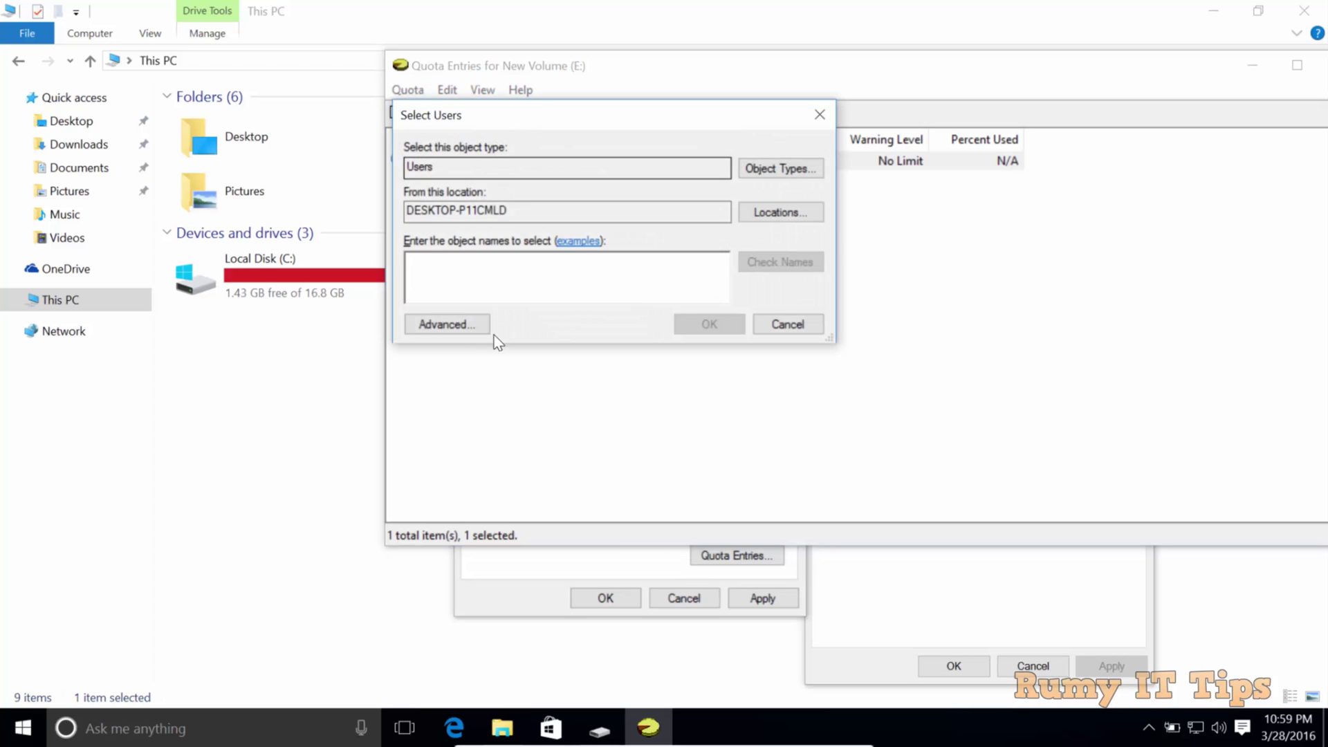
left_click(458, 324)
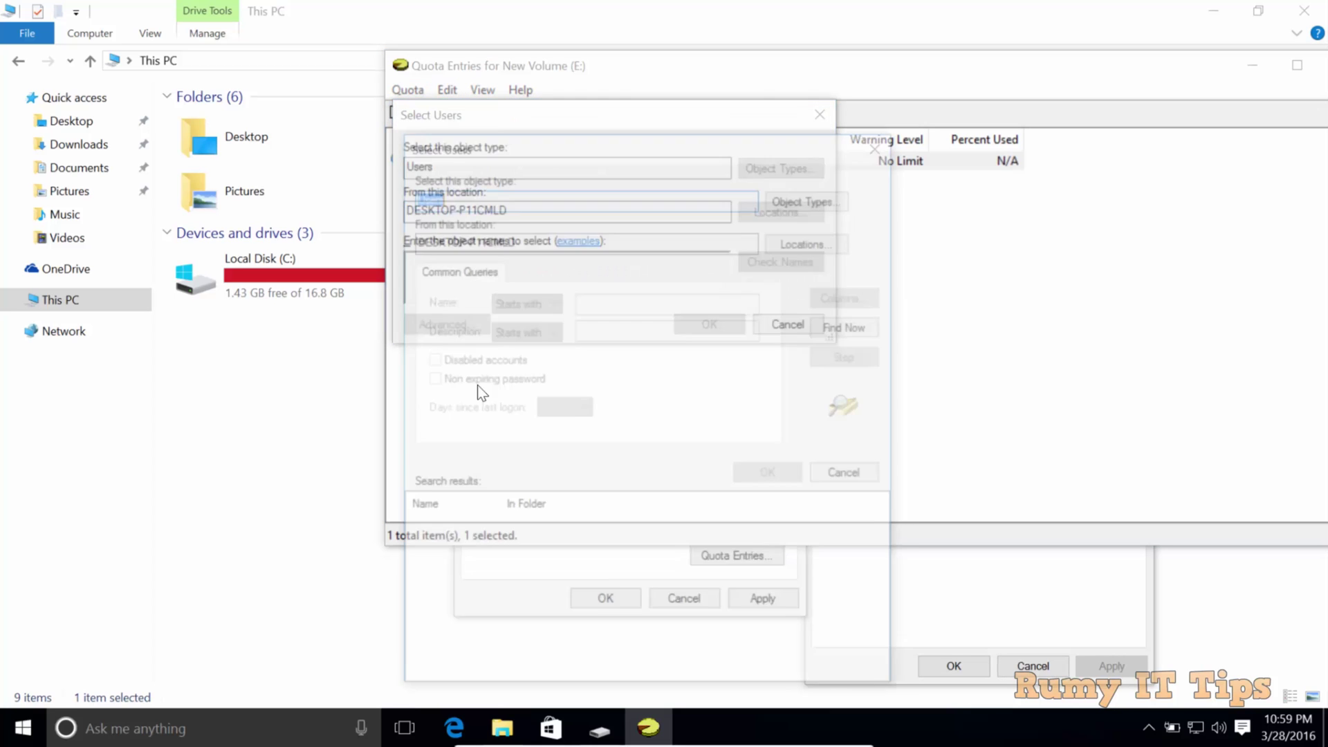
left_click(839, 330)
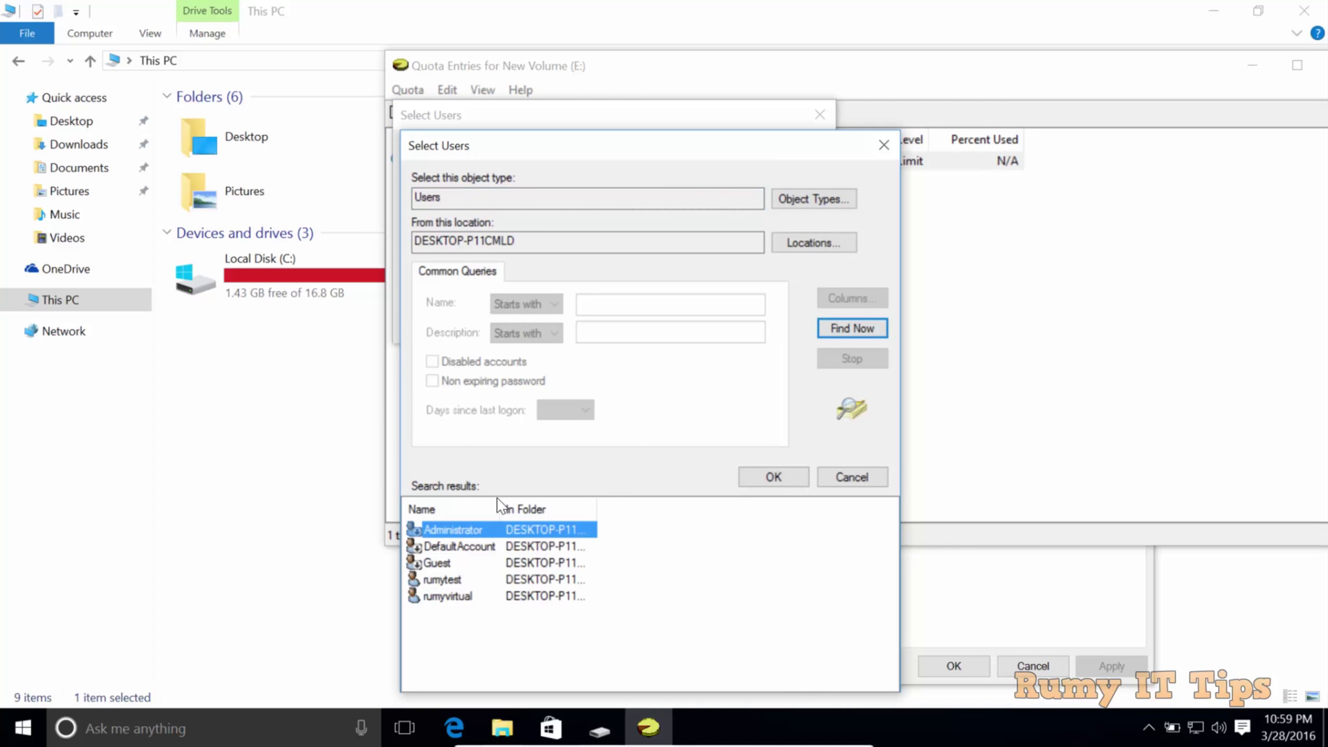
left_click_drag(498, 501, 545, 500)
left_click(460, 580)
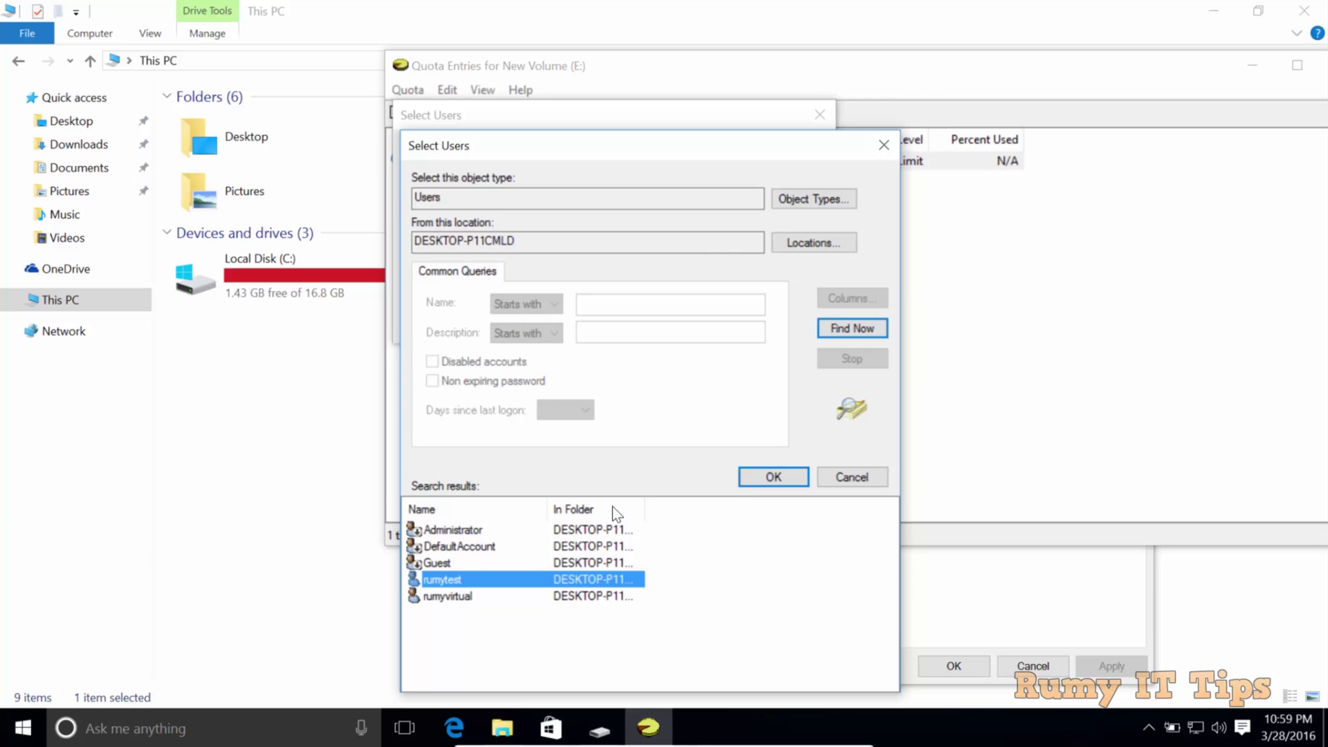
left_click(764, 478)
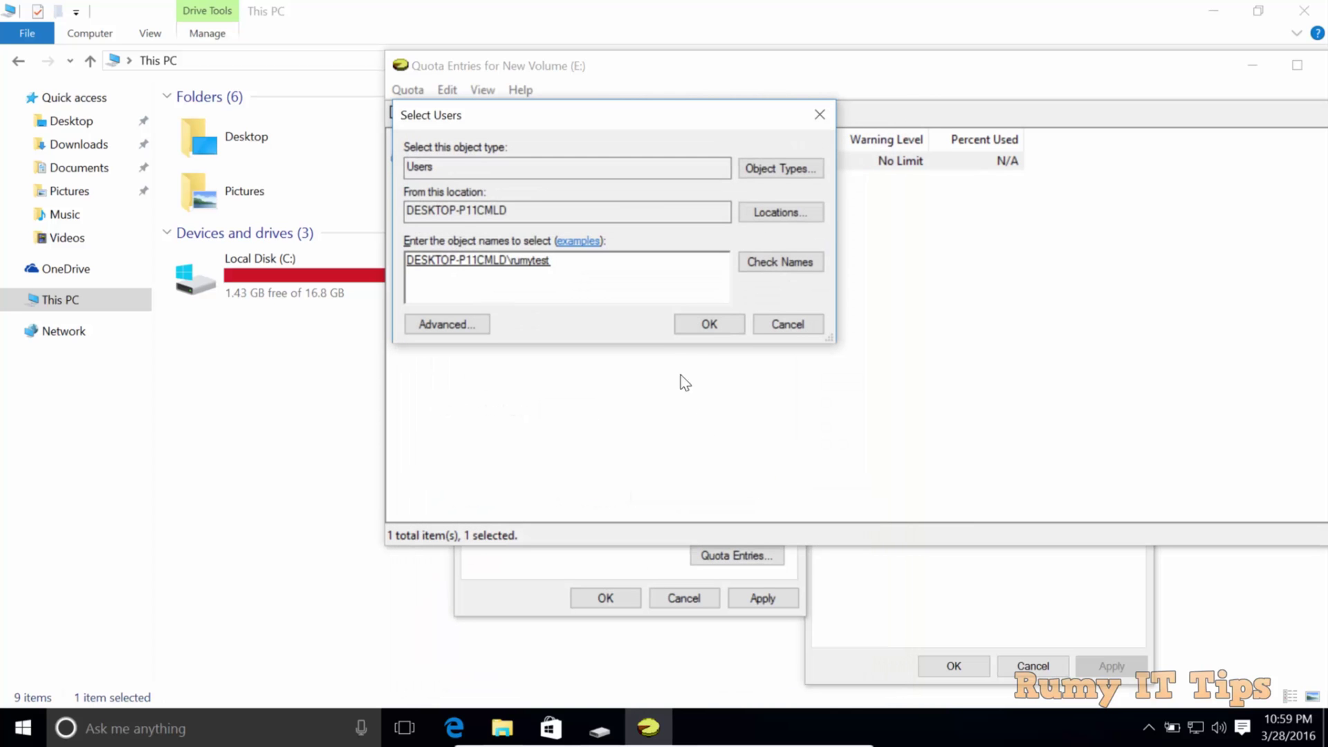
left_click(687, 328)
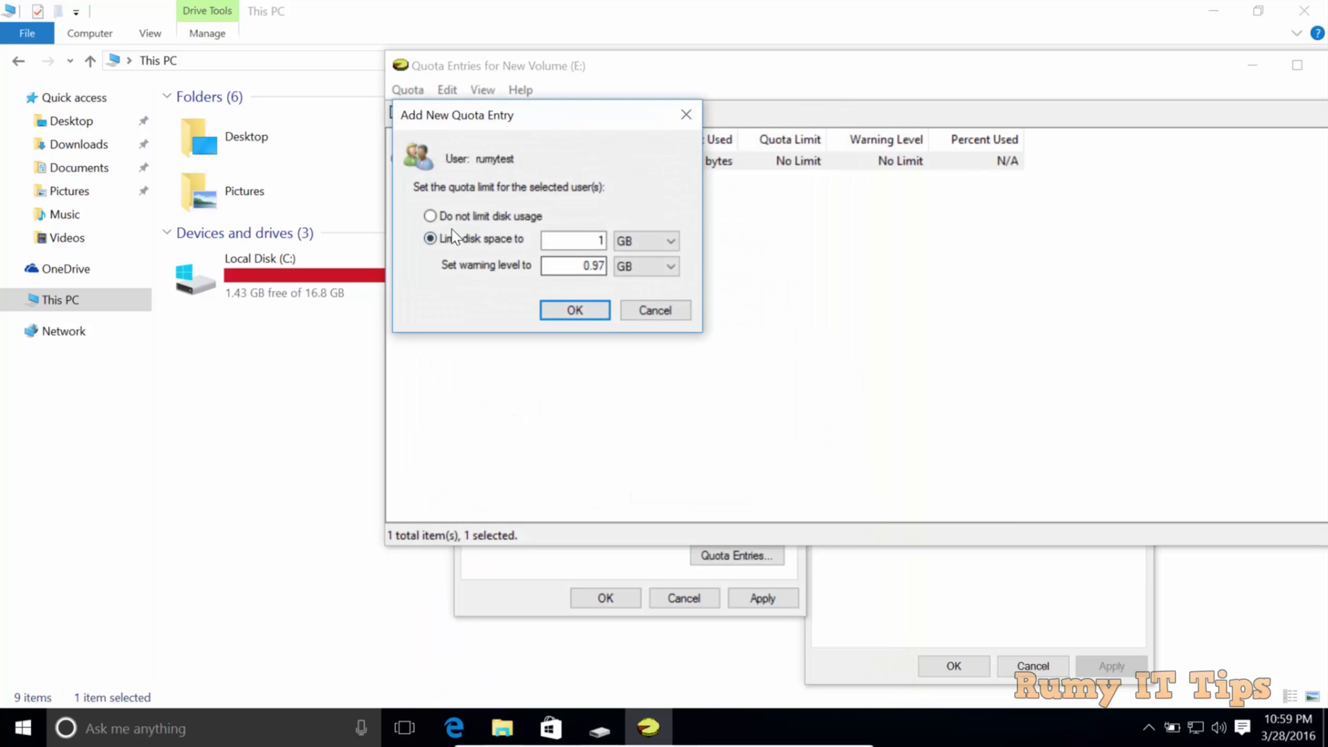
- Give the test user a 10 MB disk space limit and 9 MB warning level
left_click(652, 239)
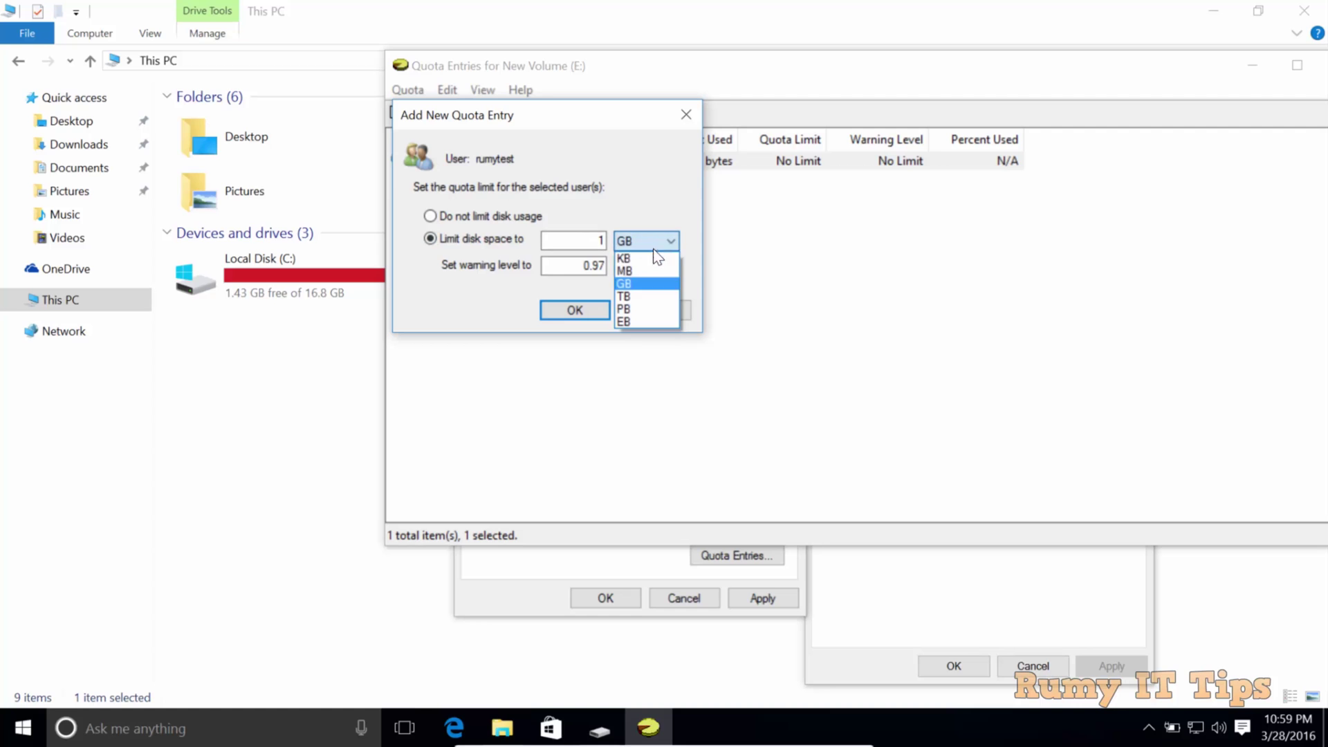
left_click(636, 270)
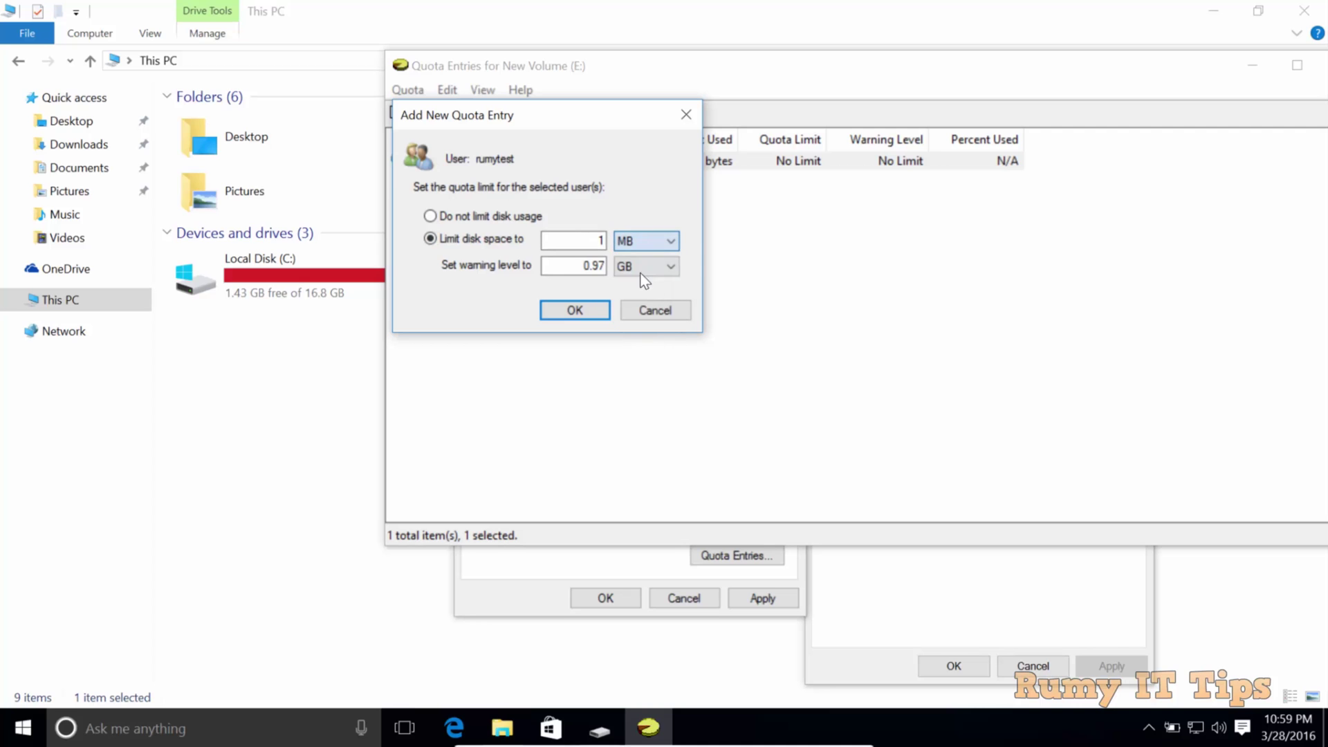
double_click(599, 242)
type("0")
left_click(635, 266)
left_click(638, 298)
type("9")
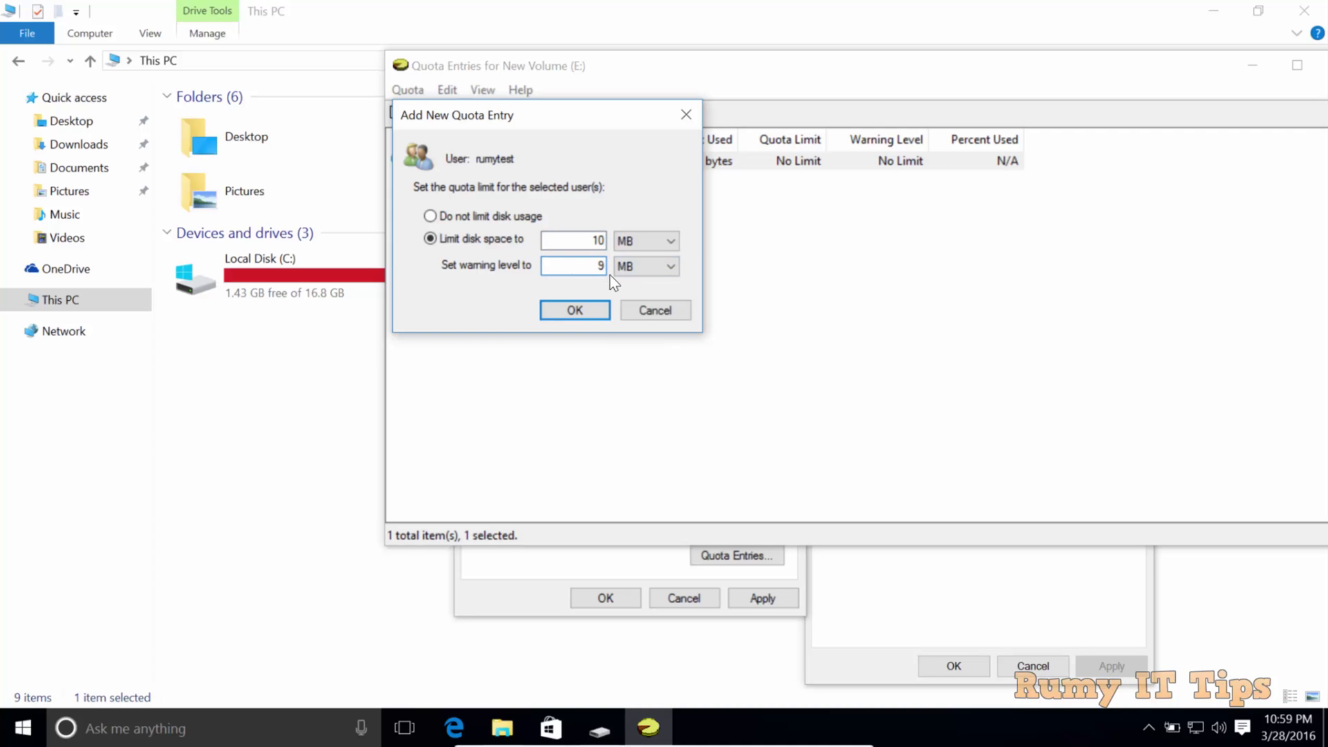
- Add the test user's 10 MB quota entry and close the Quota Entries window
left_click(575, 310)
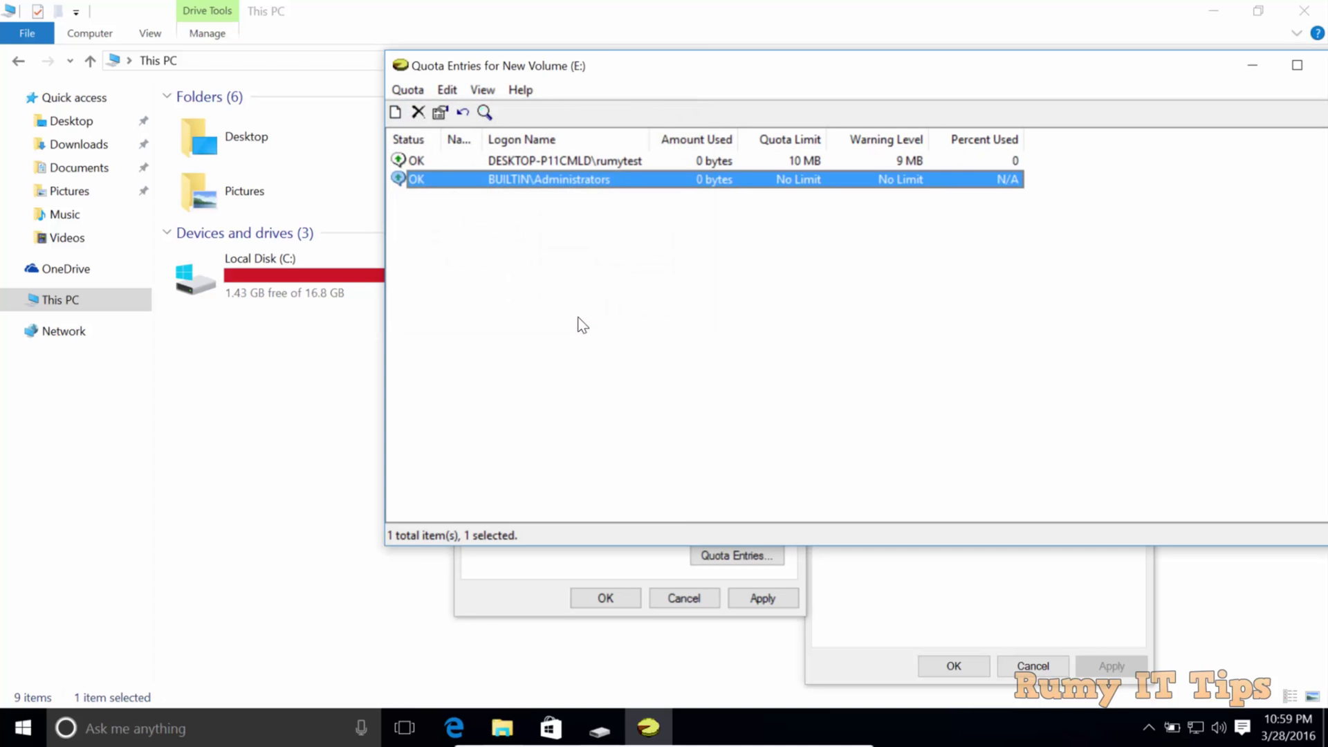
left_click(781, 161)
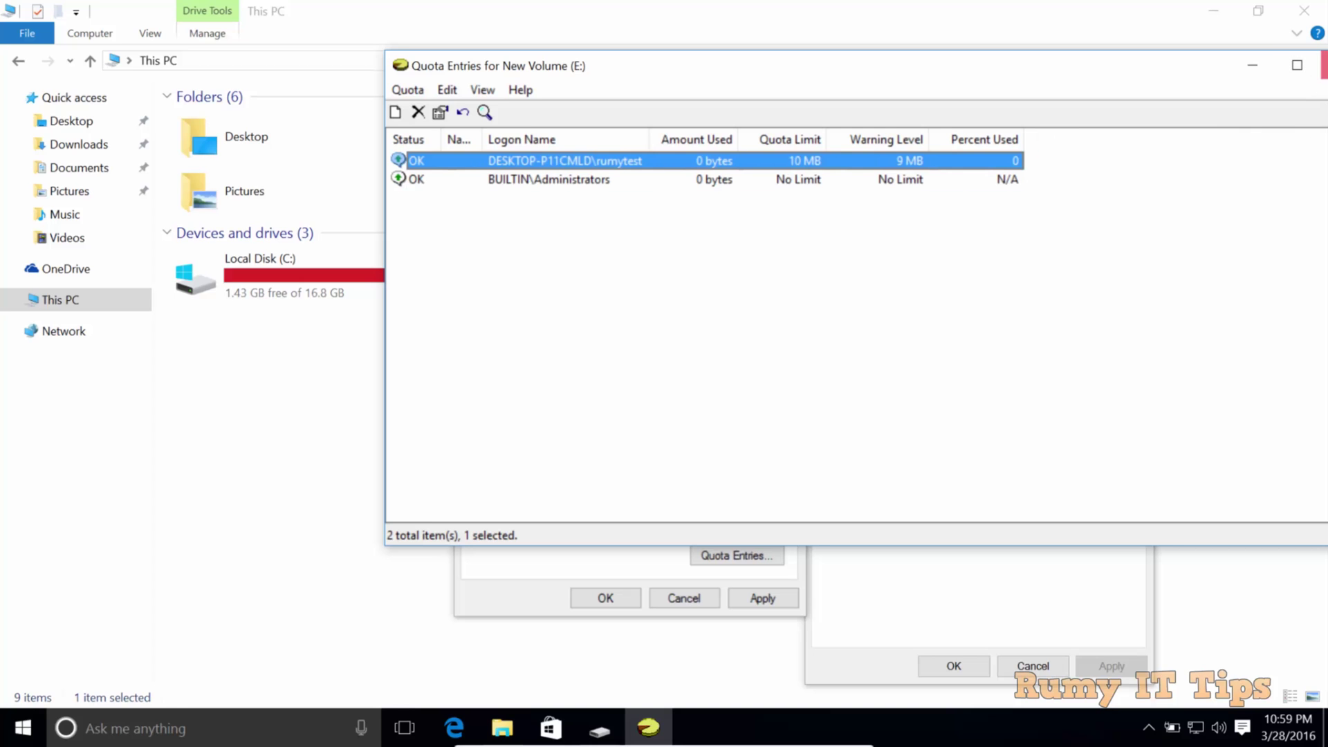
left_click(1324, 65)
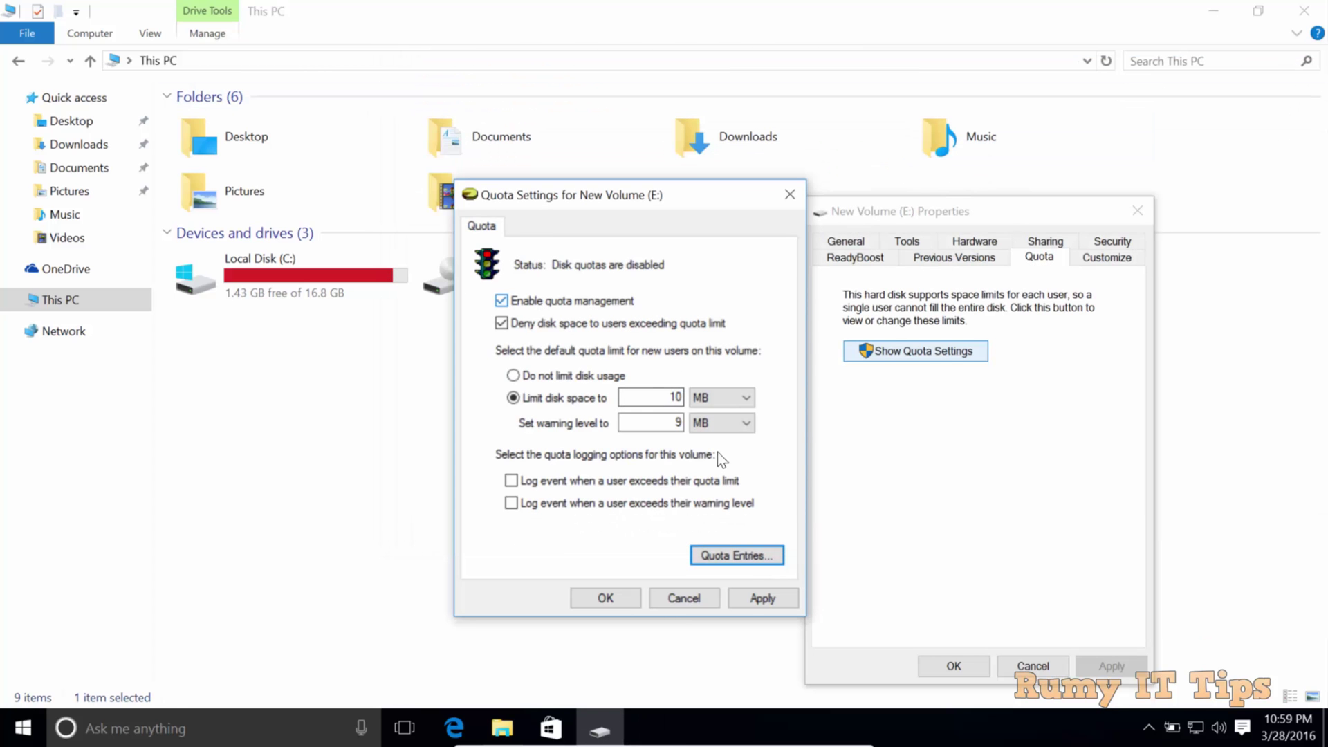
- Apply and confirm the quota settings, then close the New Volume (E:) properties
left_click(761, 599)
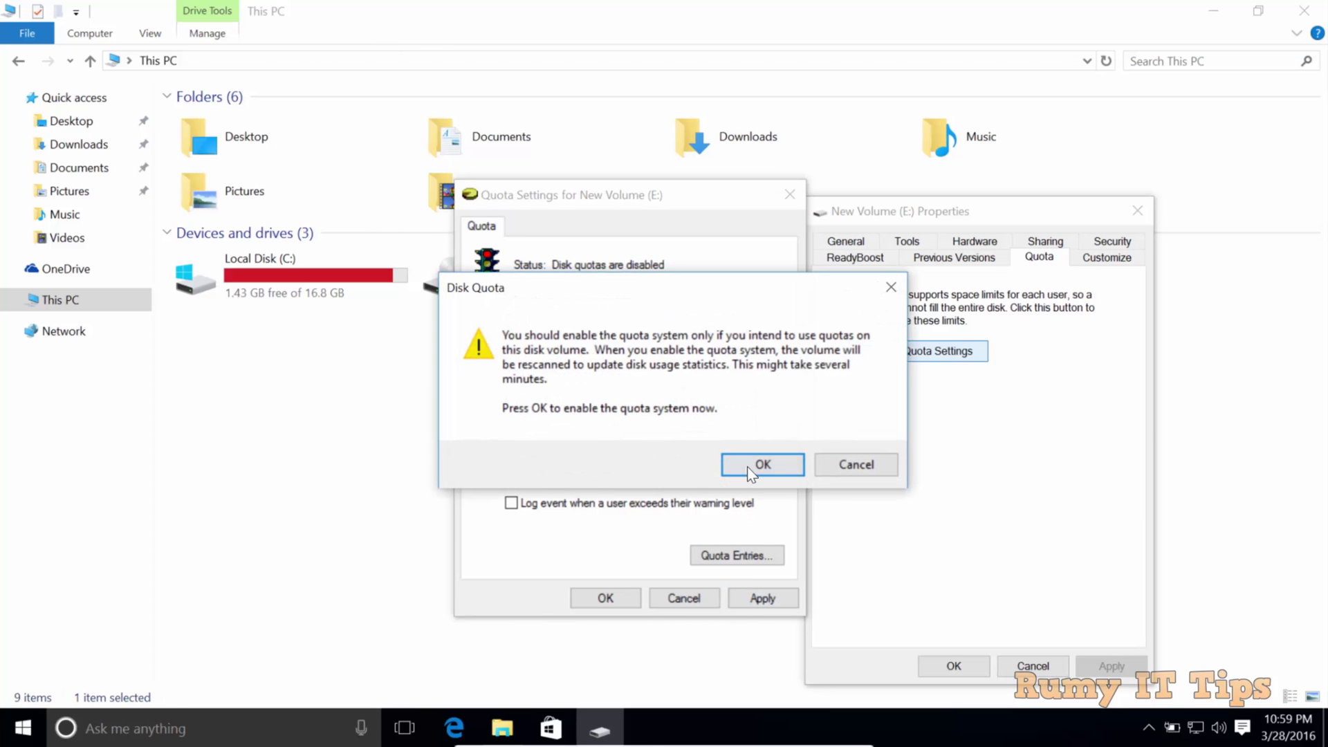
left_click(750, 472)
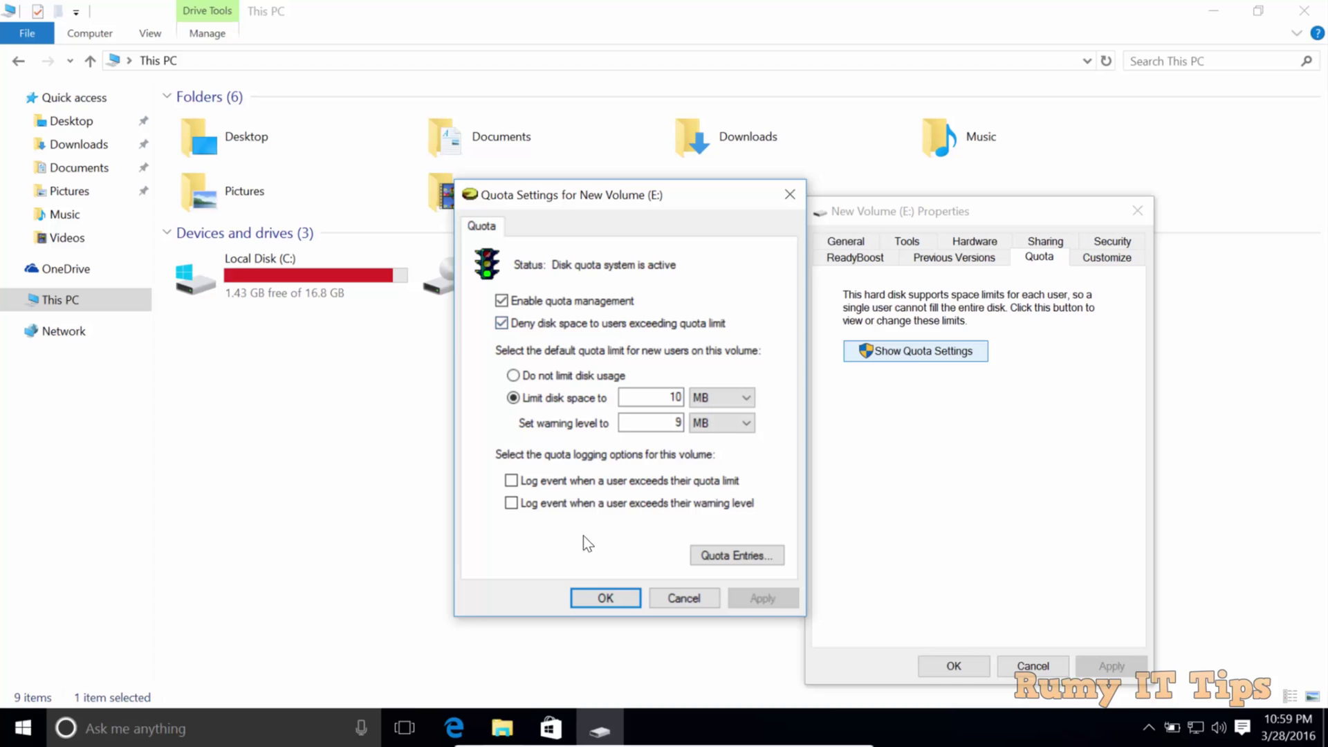
left_click(587, 594)
left_click(951, 666)
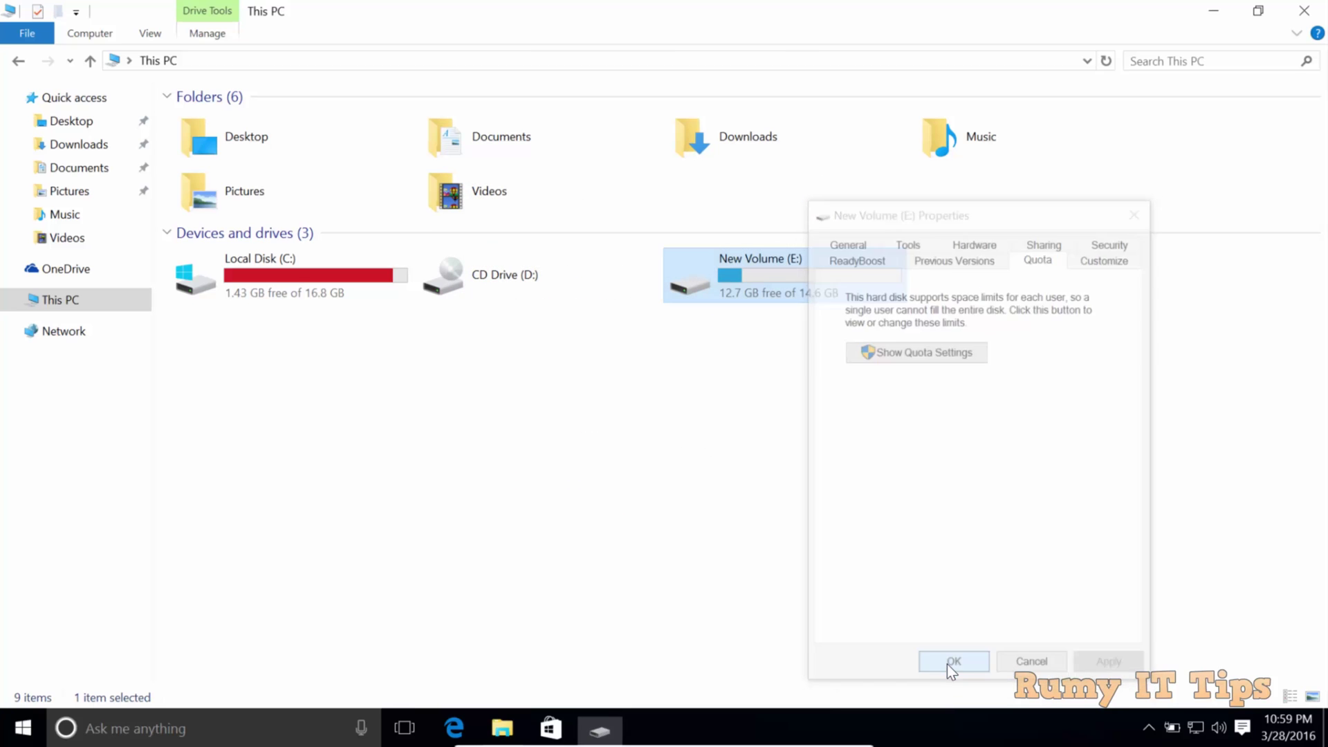
- Reopen the Quota Entries list for New Volume (E:) and review each entry's status
right_click(780, 284)
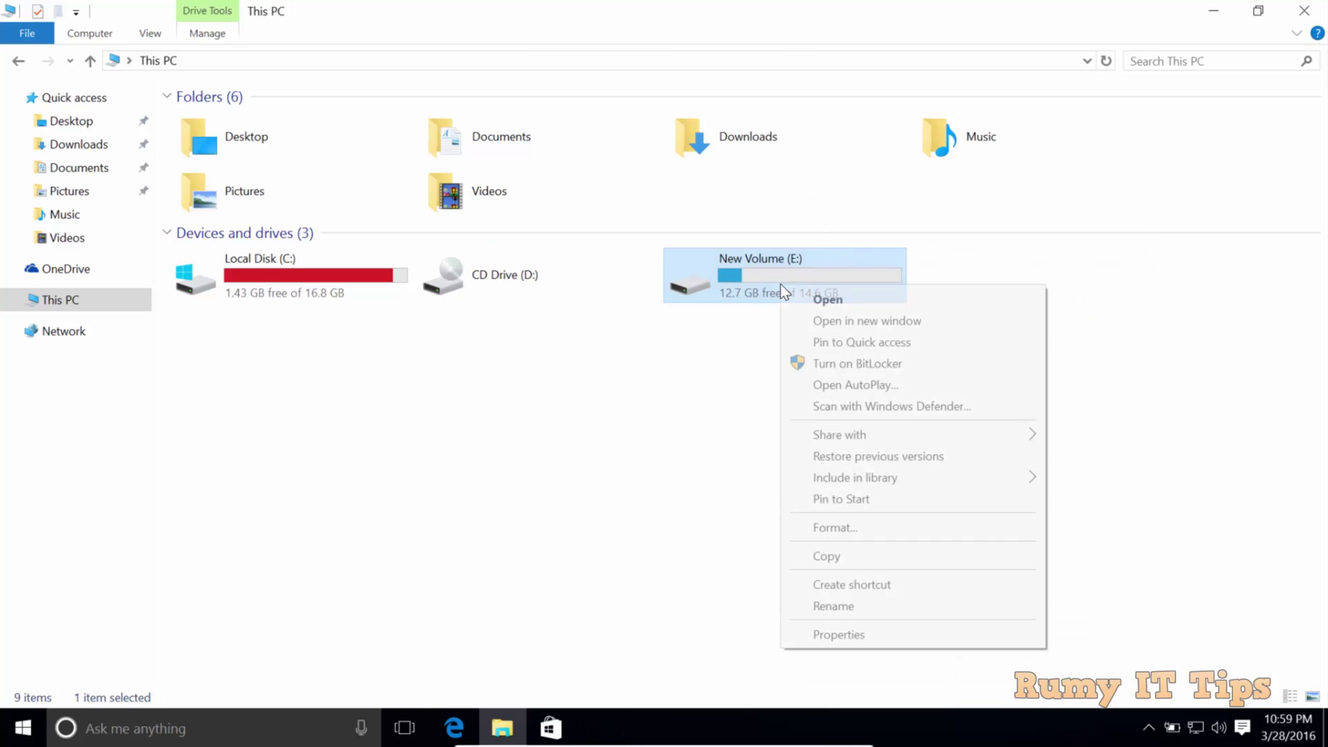
left_click(838, 633)
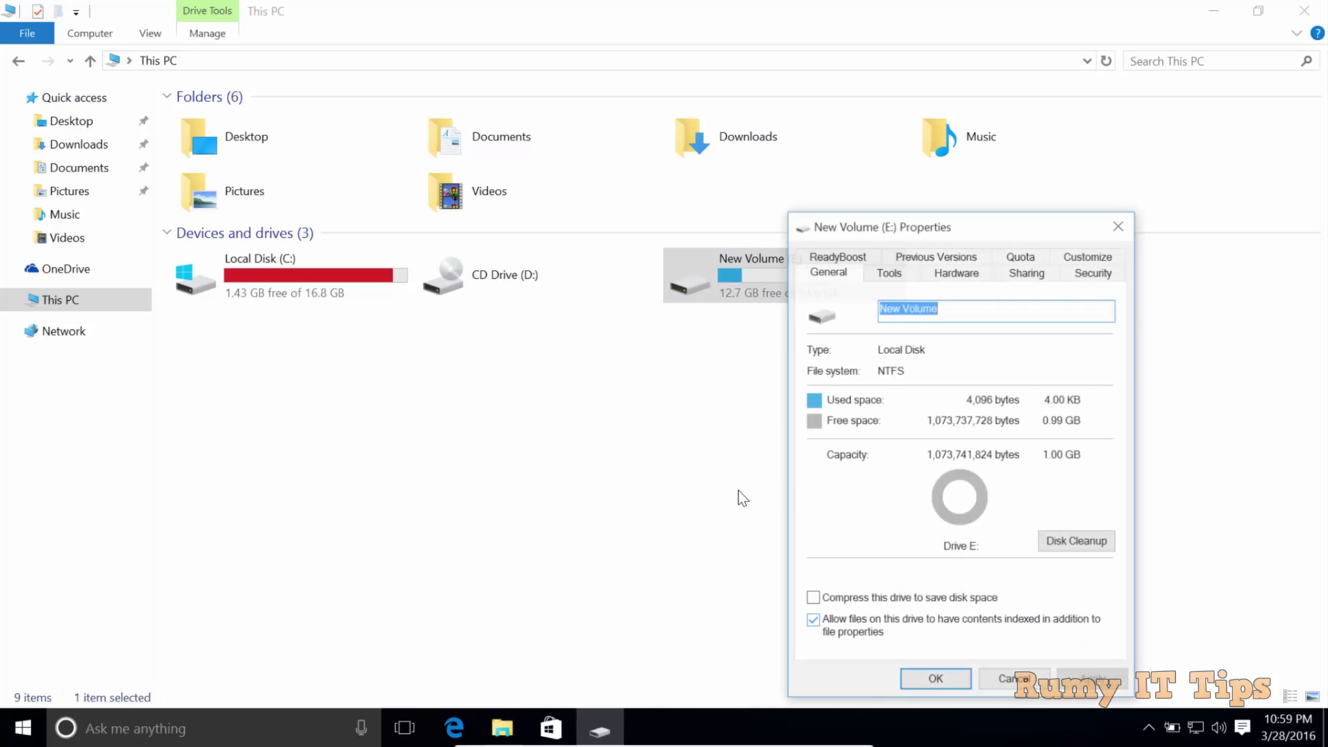
left_click(1021, 255)
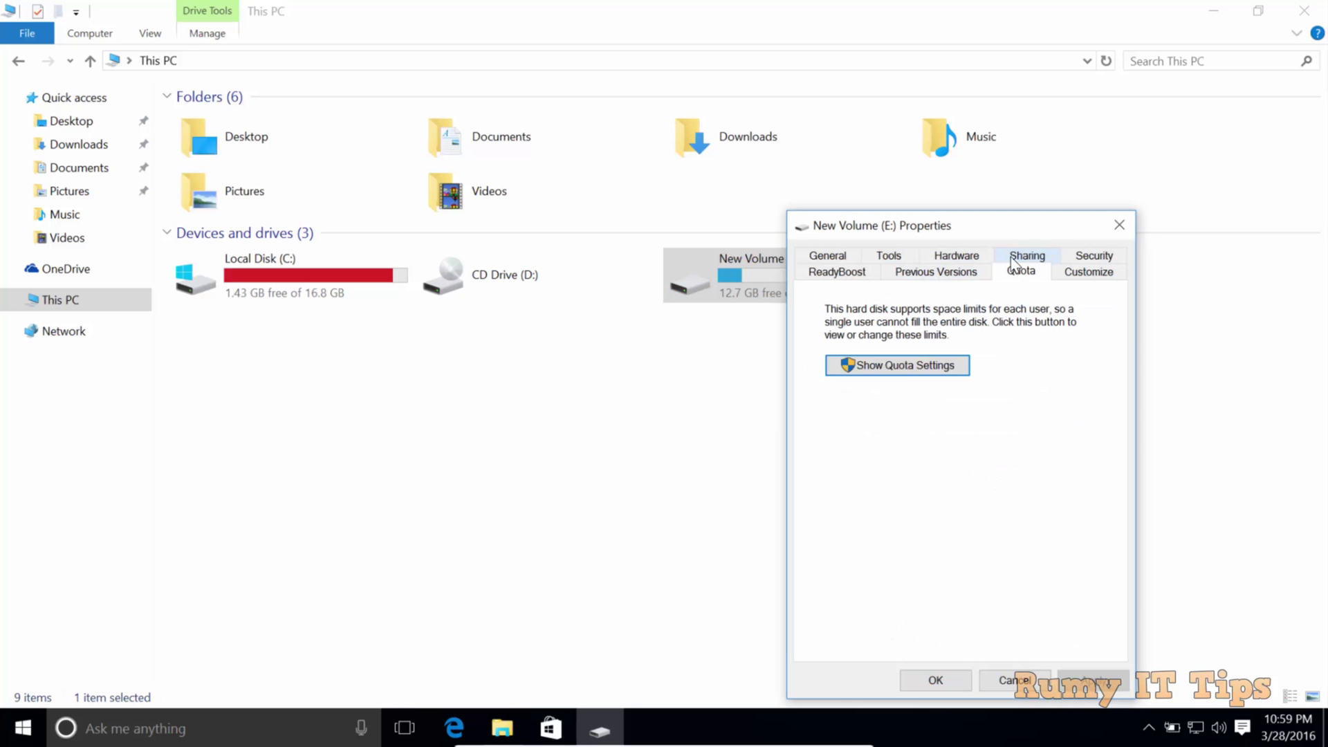
left_click(897, 365)
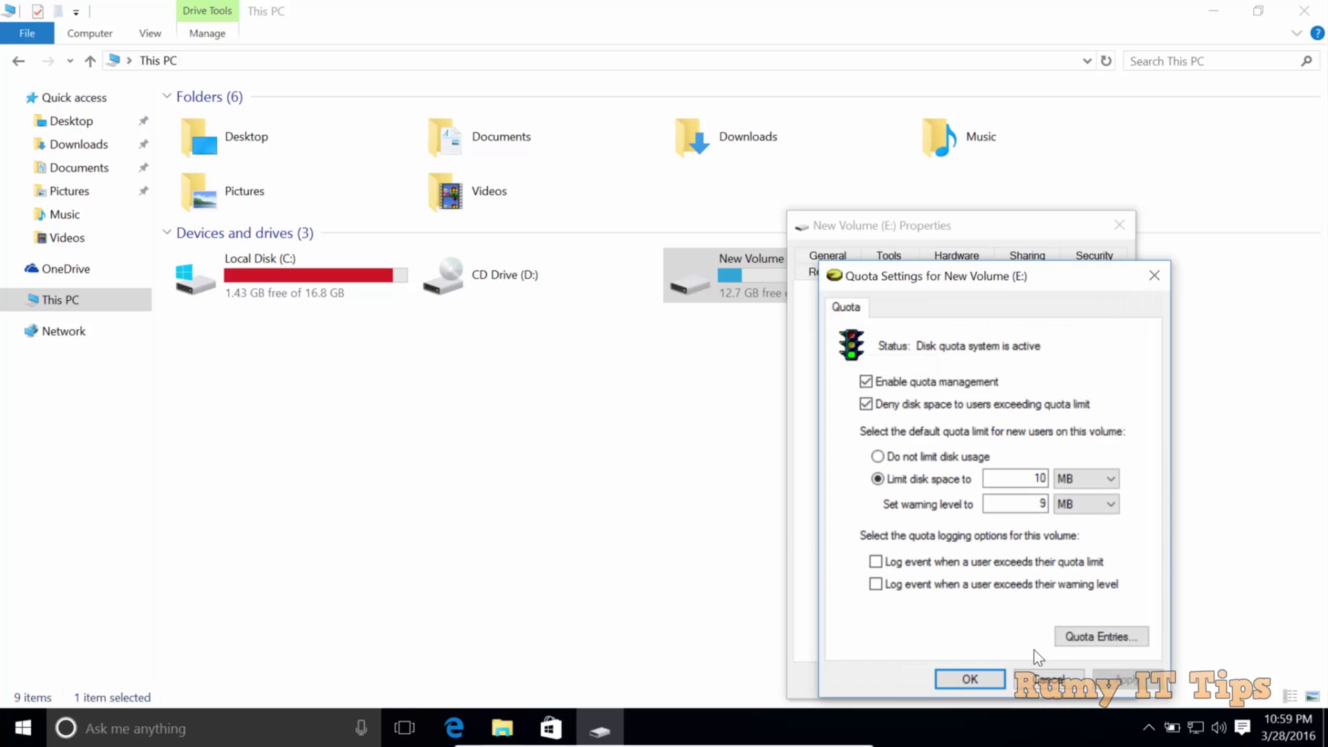
left_click(1080, 641)
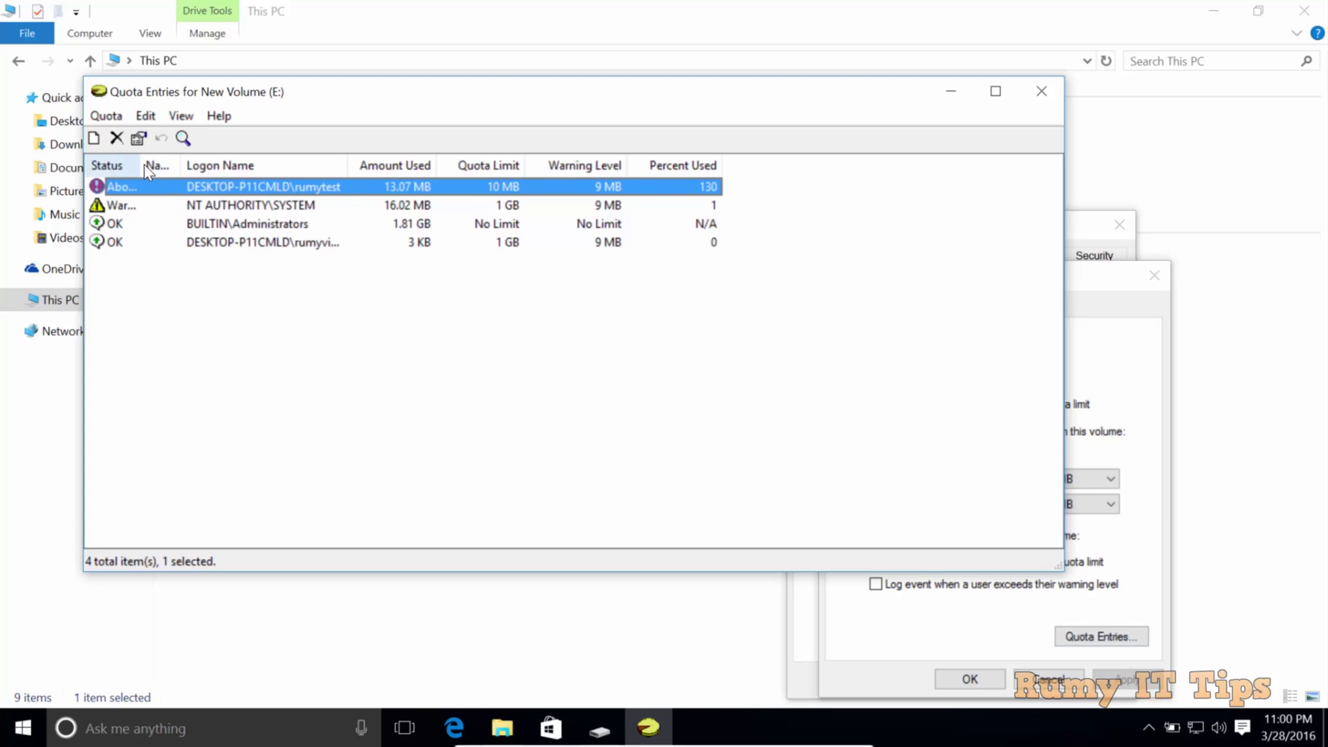
left_click_drag(141, 165, 193, 171)
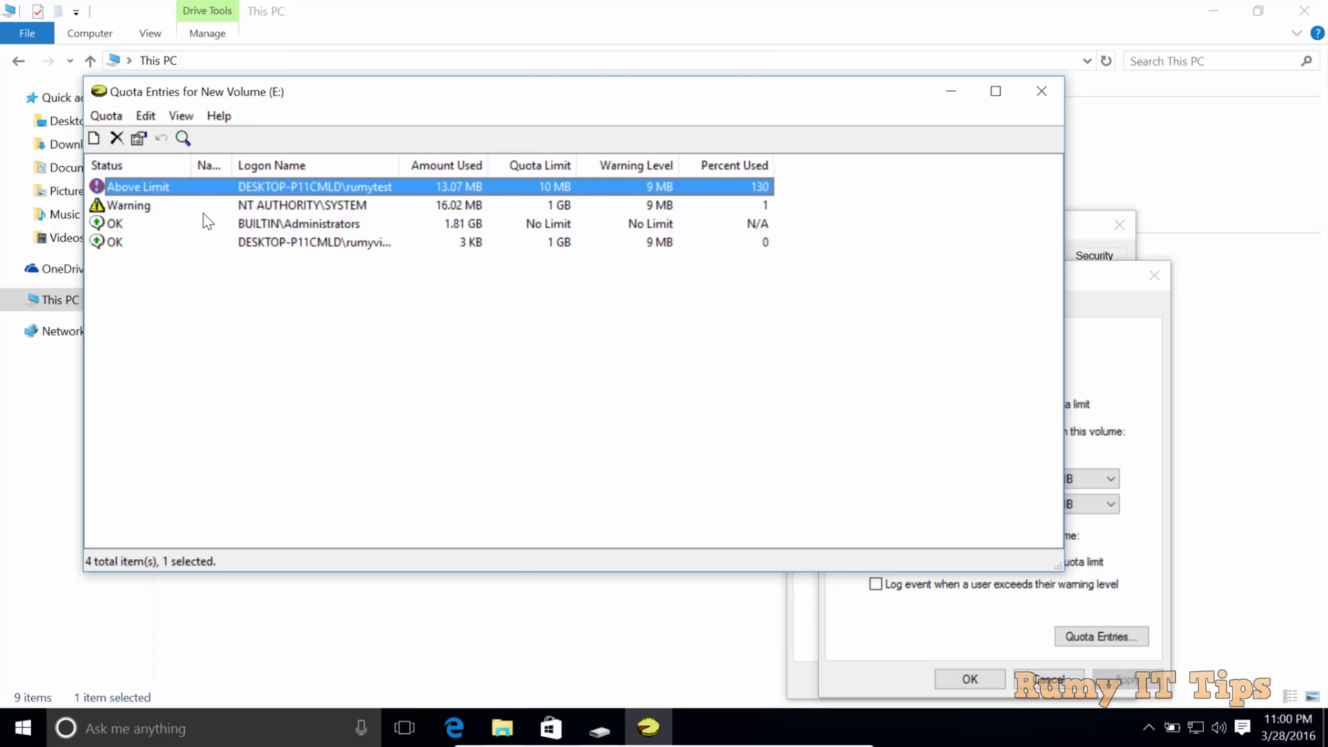
left_click(209, 207)
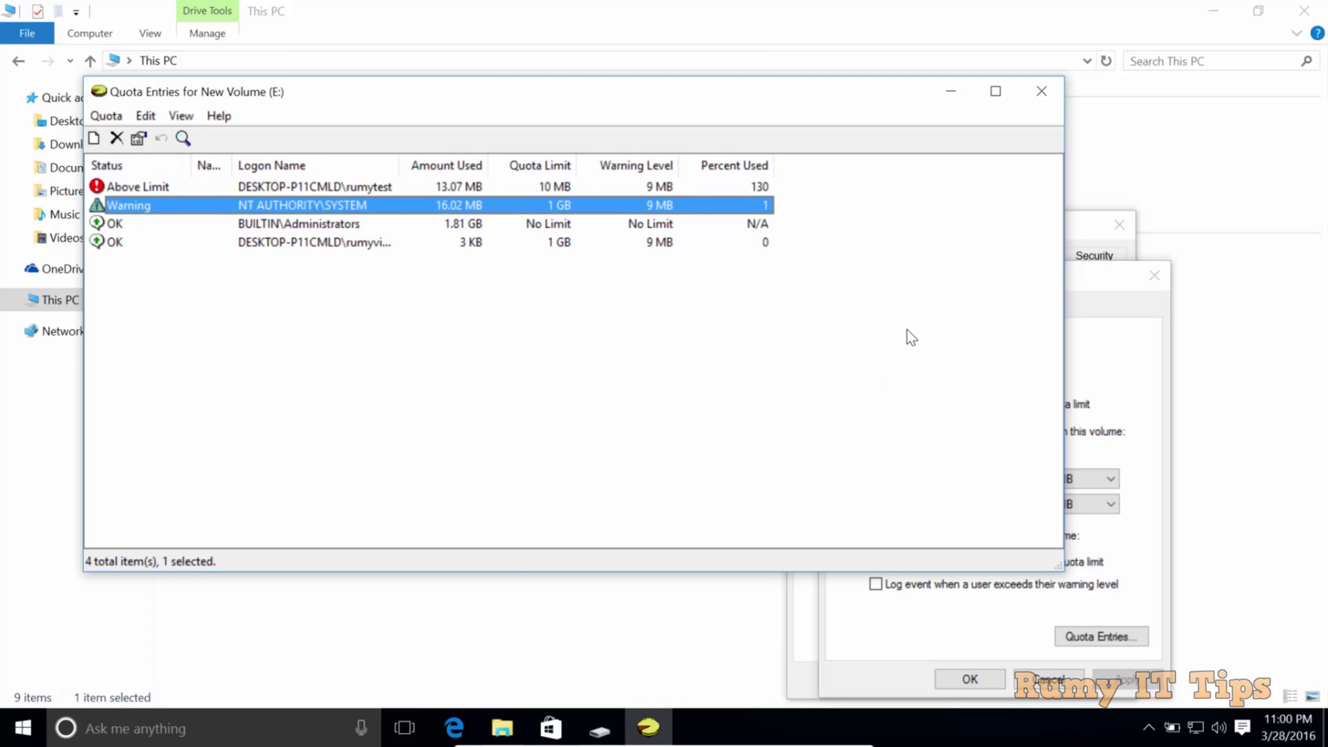
- Close Quota Entries, Quota Settings, the Properties dialog and the This PC window
left_click(1041, 92)
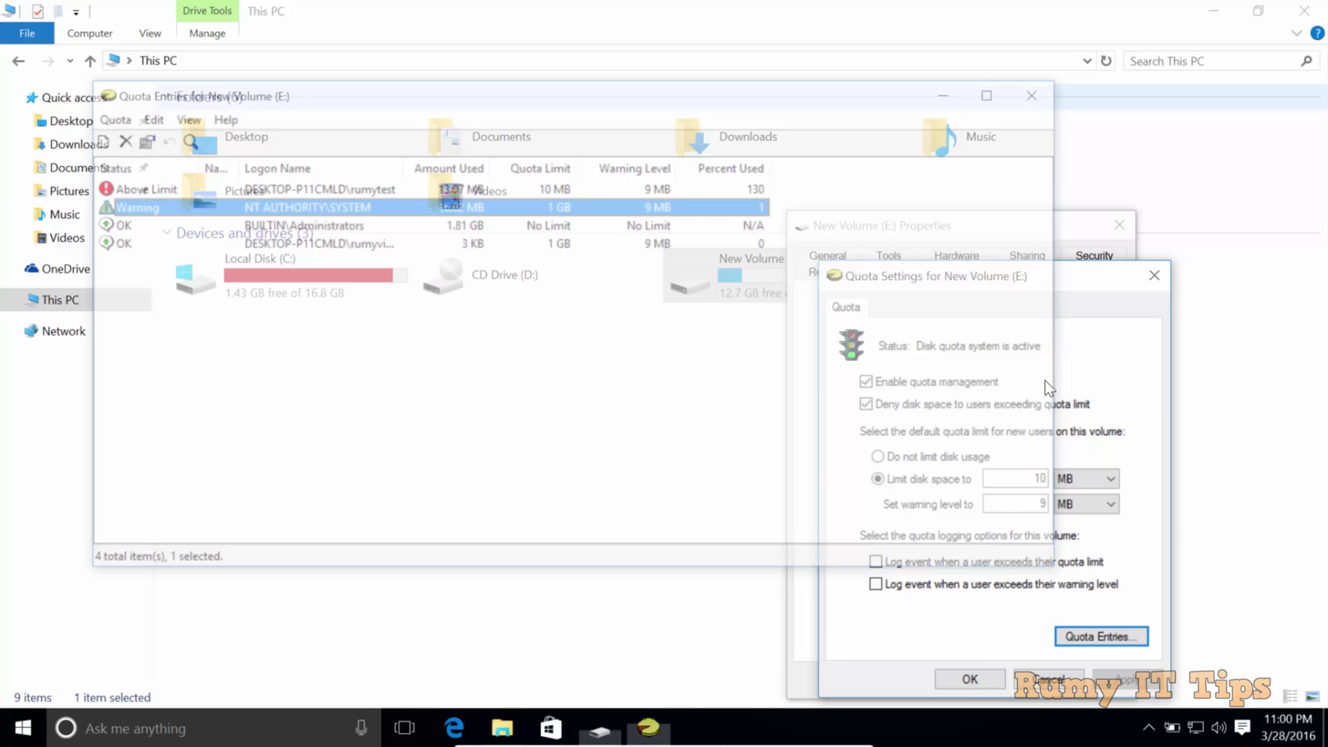
left_click(969, 677)
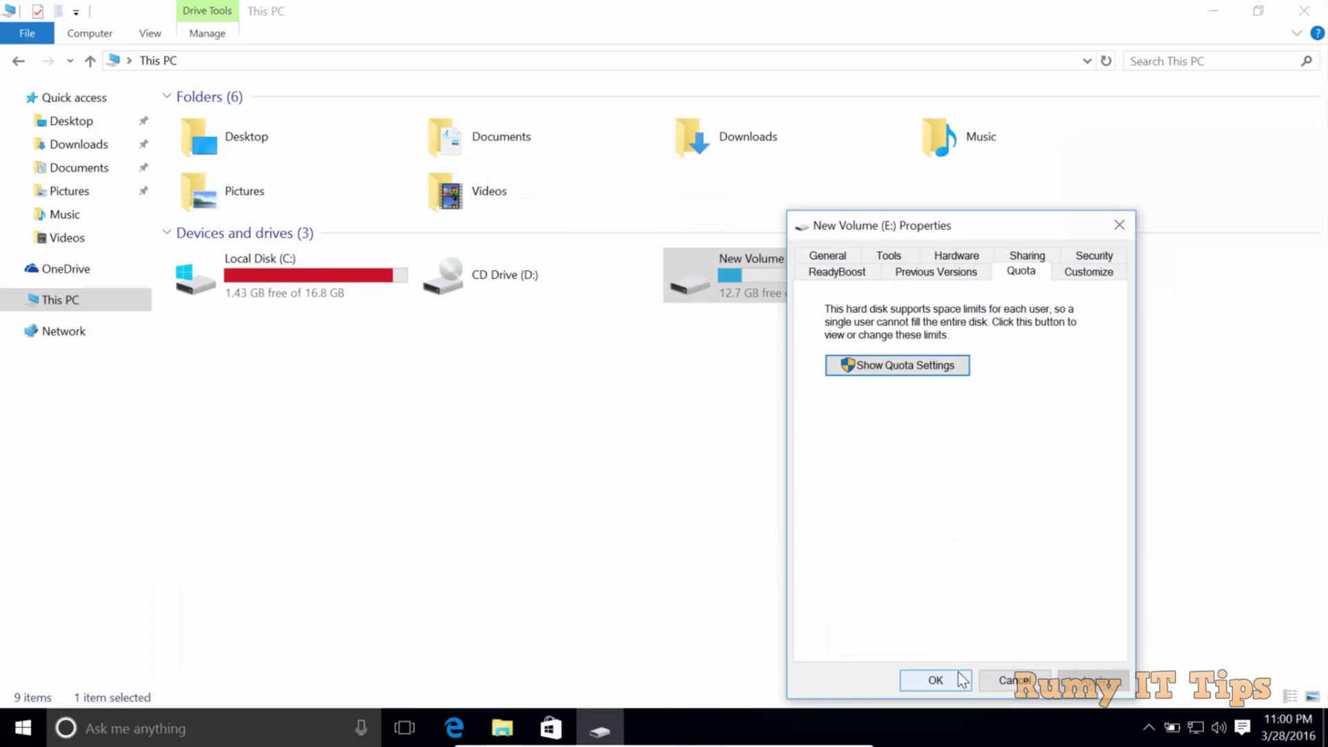
left_click(944, 677)
left_click(1299, 9)
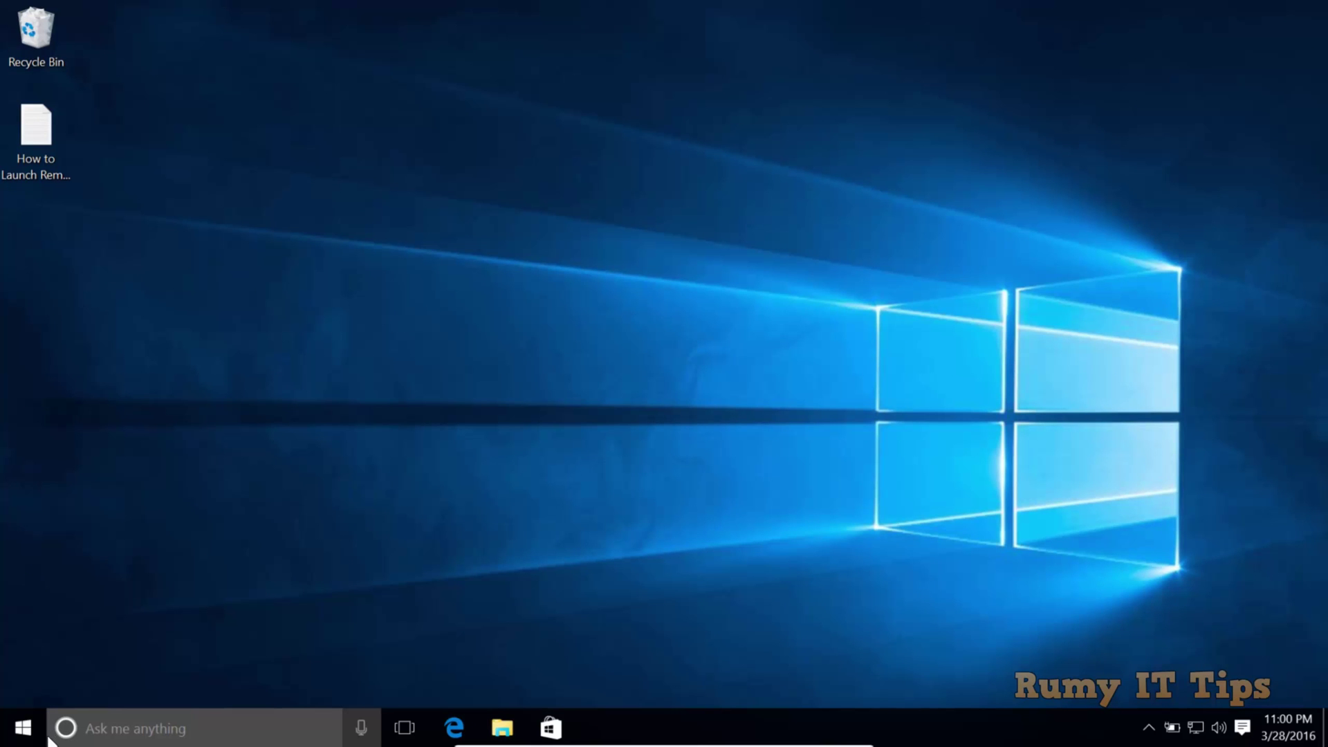
- Switch from the Start menu to the test user account and sign in
left_click(21, 726)
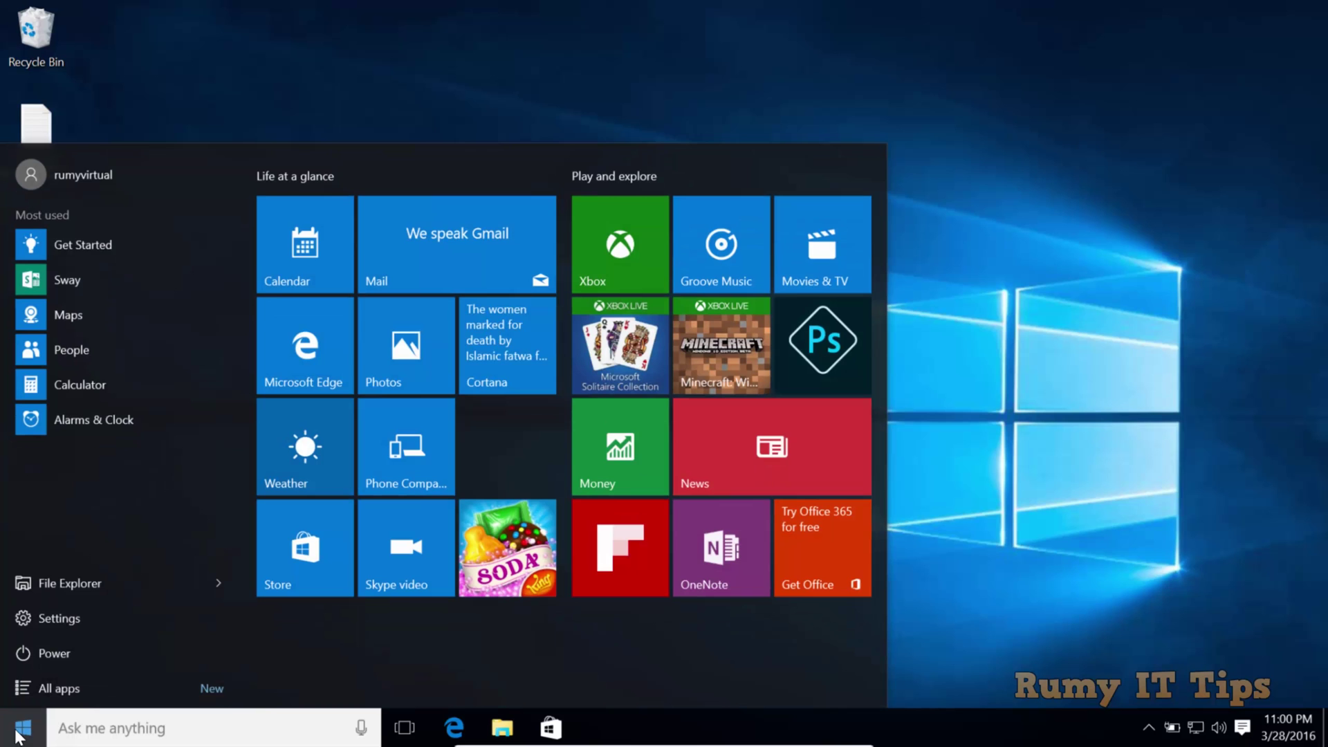
left_click(153, 173)
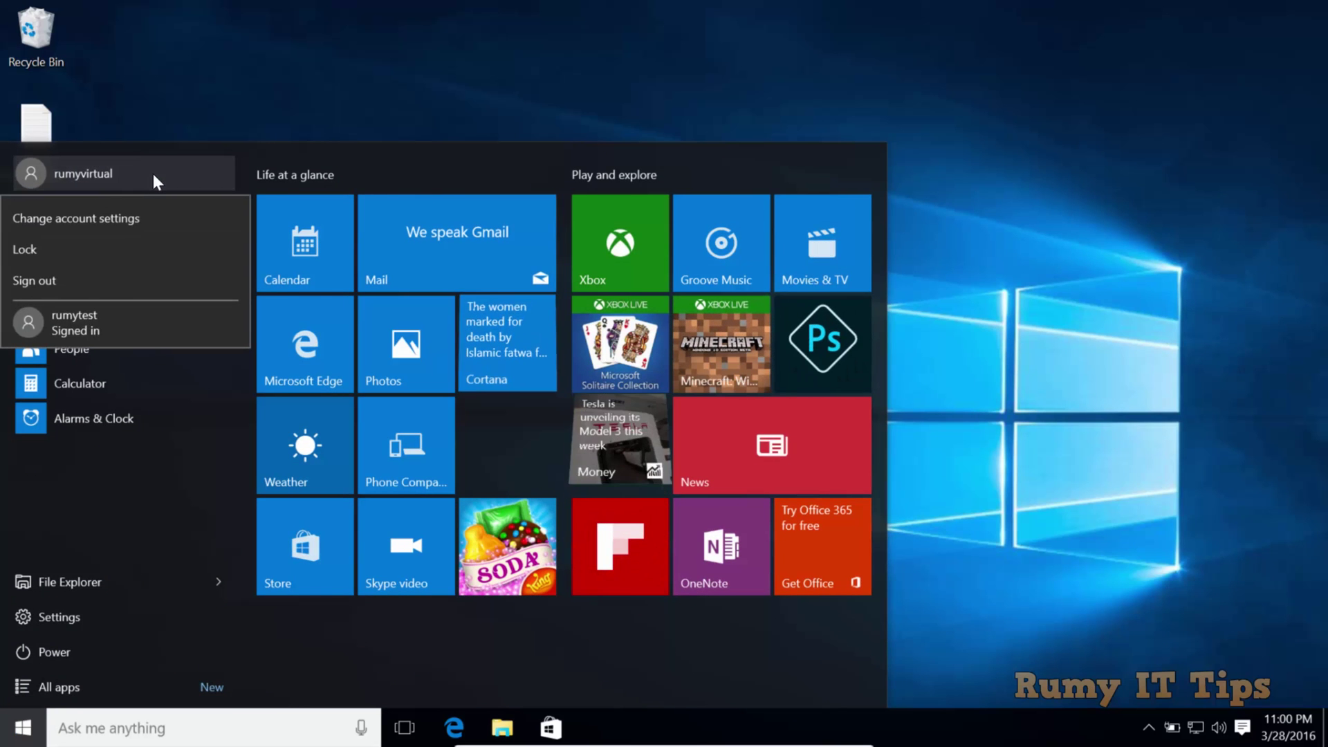
left_click(134, 322)
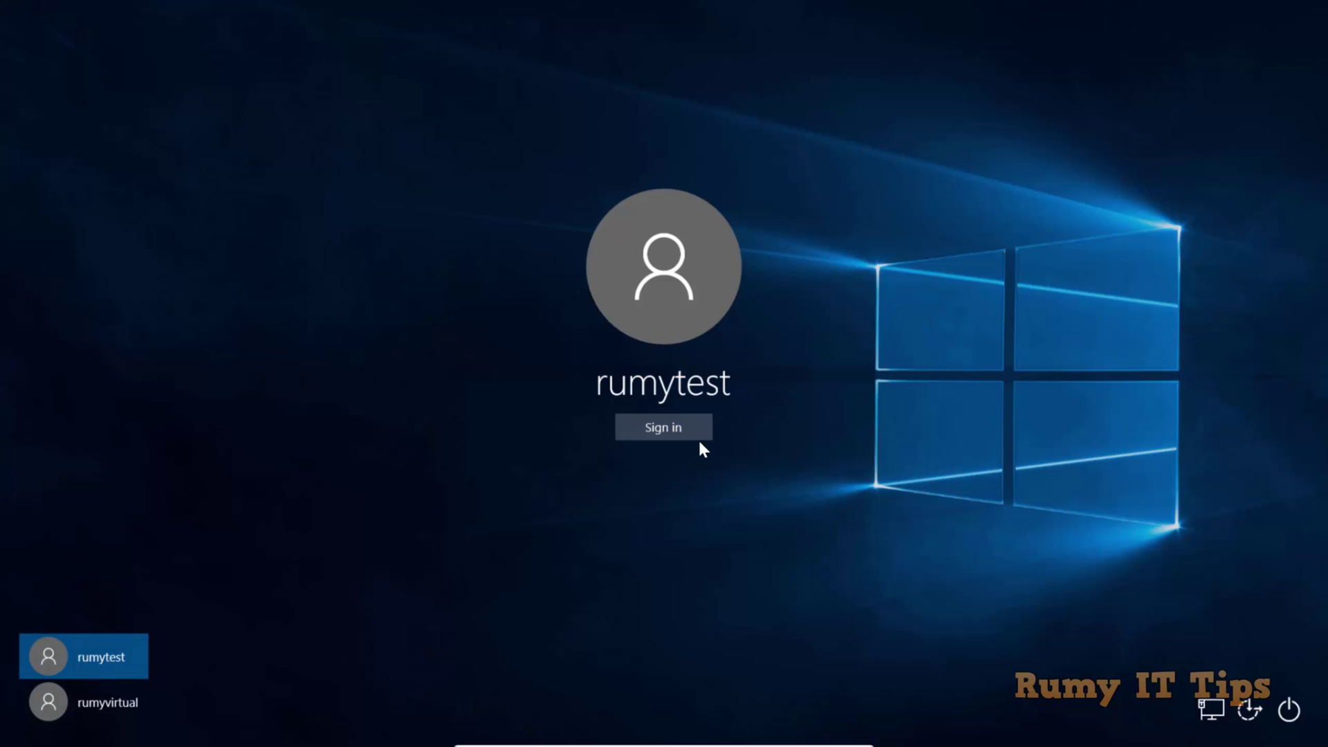
left_click(697, 438)
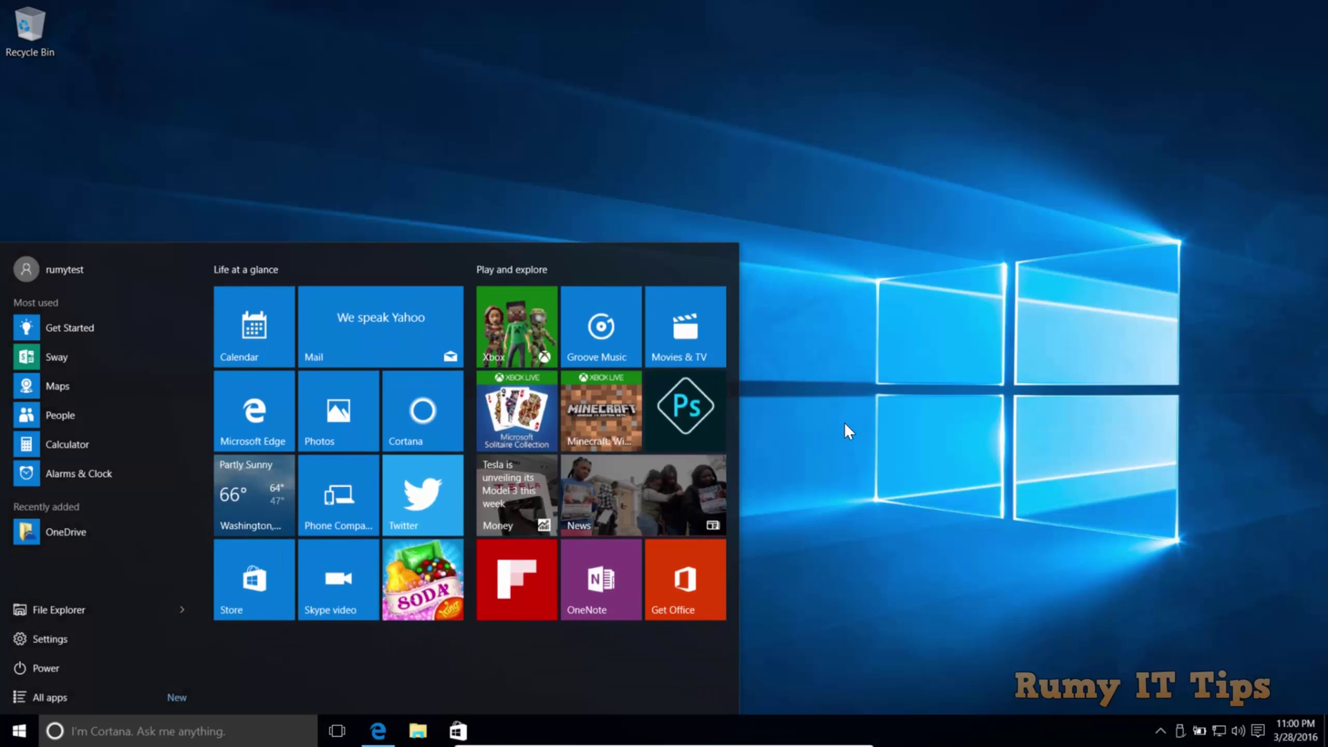
left_click(846, 423)
- Arrange two Explorer windows side by side: Downloads on the left, This PC on the right
left_click(409, 740)
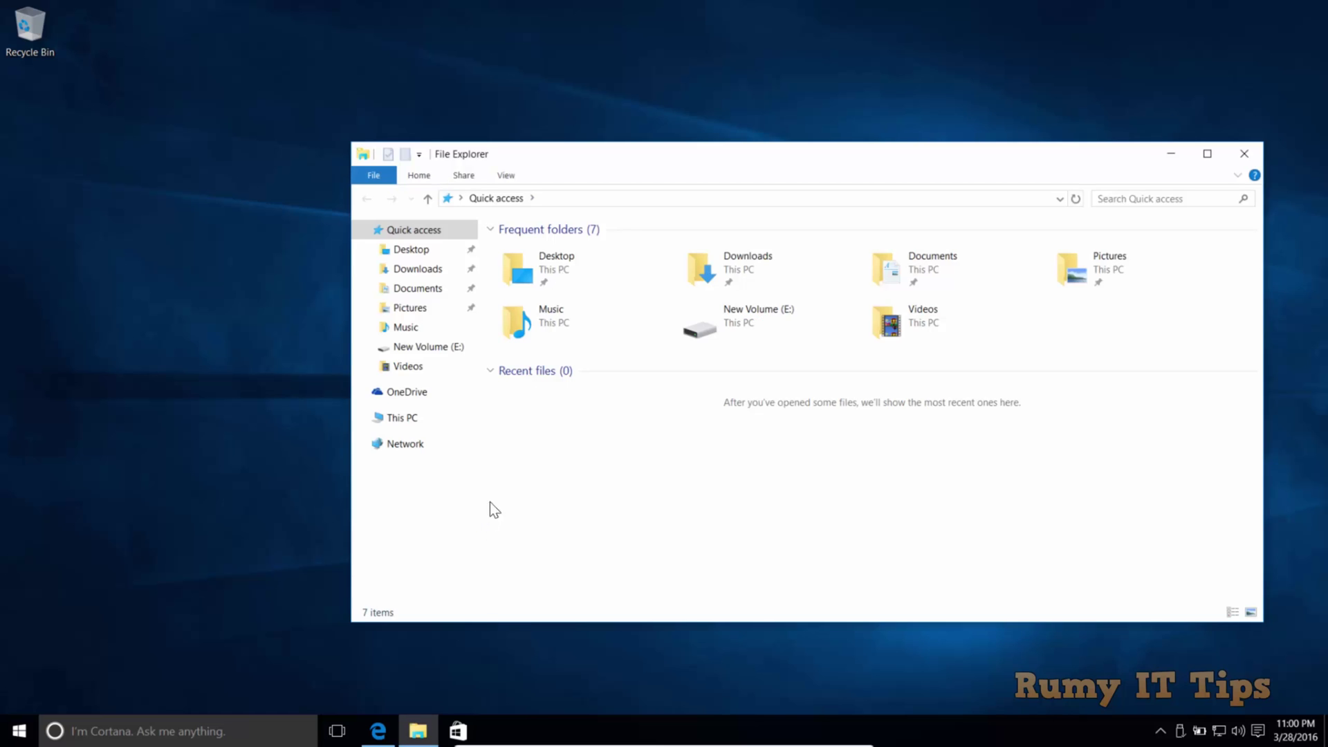
left_click(413, 418)
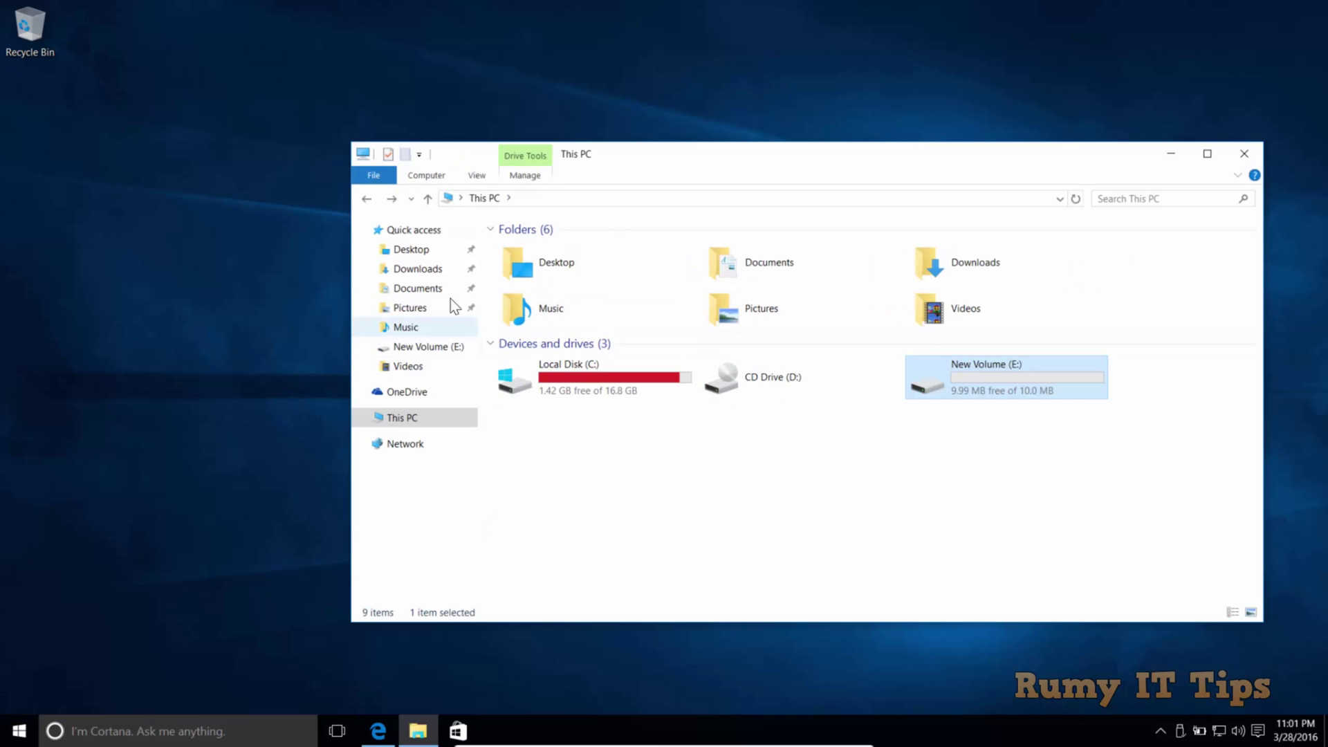
left_click(428, 274)
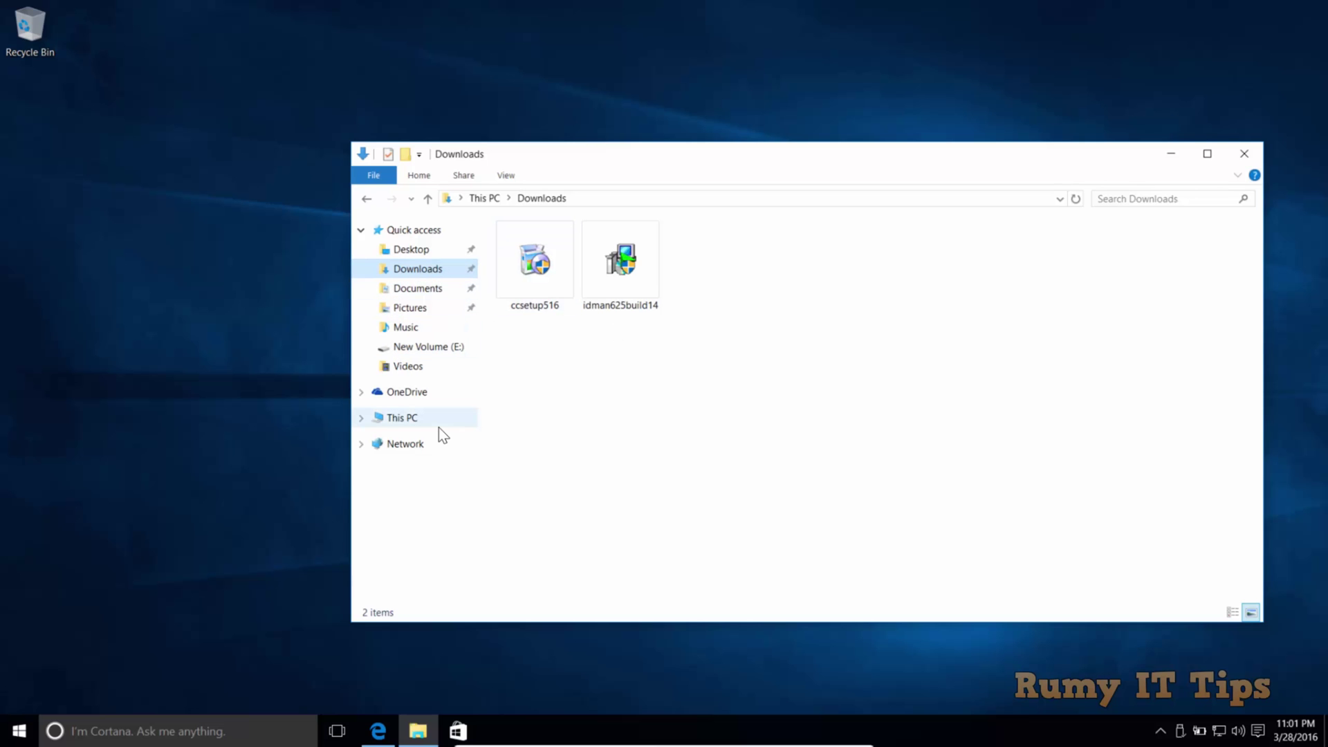
key("super+e")
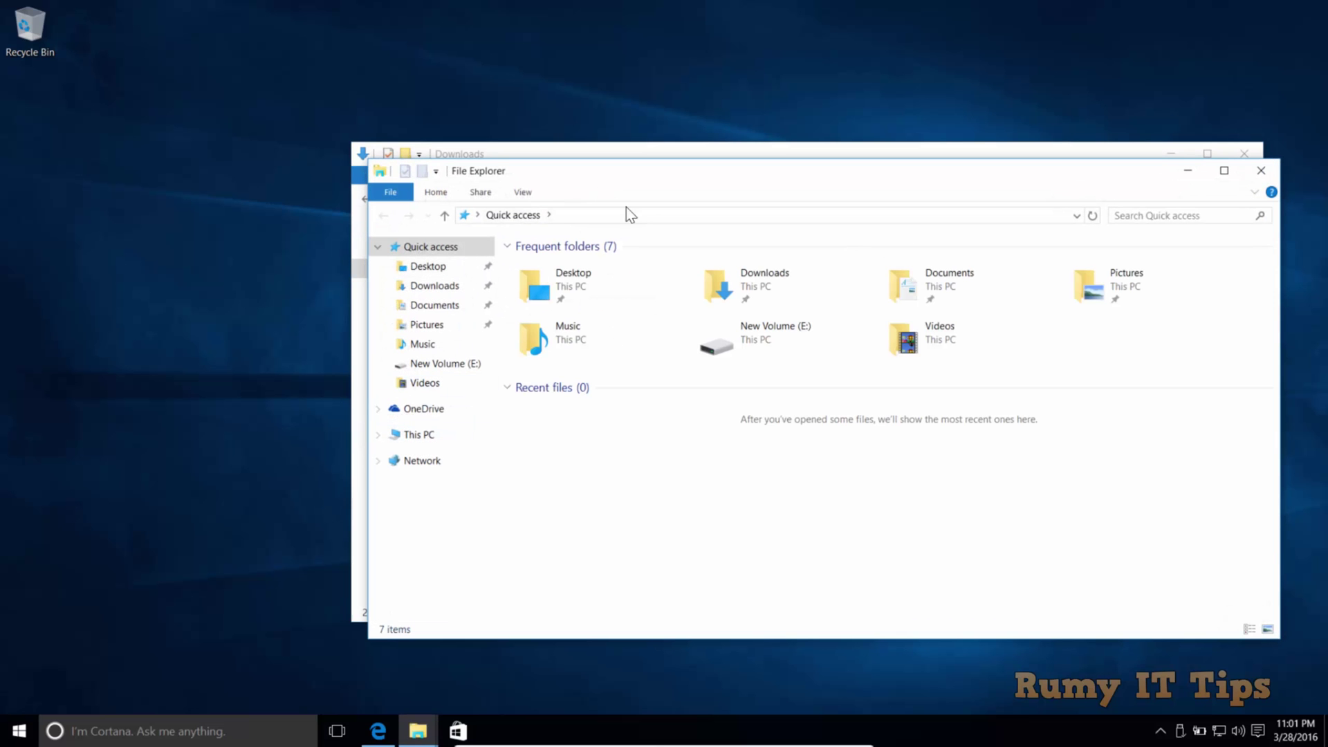
left_click_drag(771, 187, 1059, 203)
left_click_drag(613, 154, 209, 135)
left_click(1097, 202)
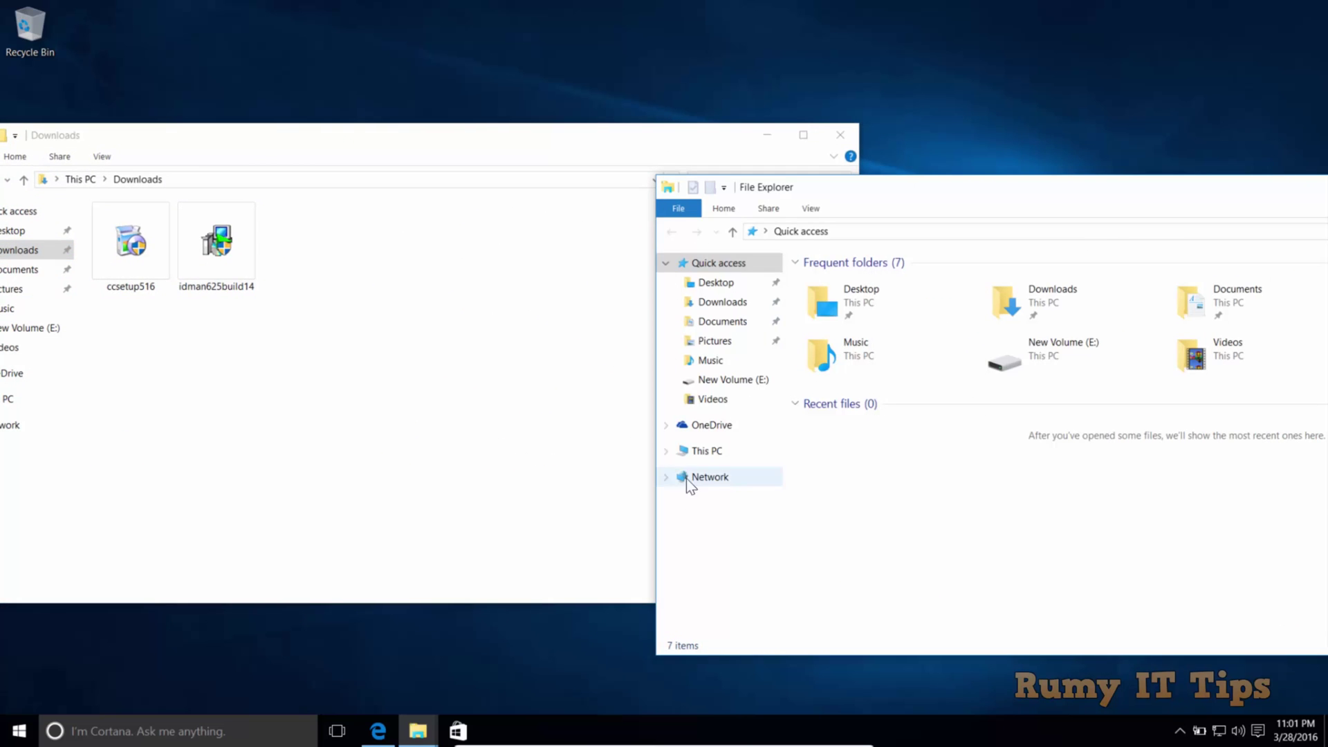
left_click(709, 454)
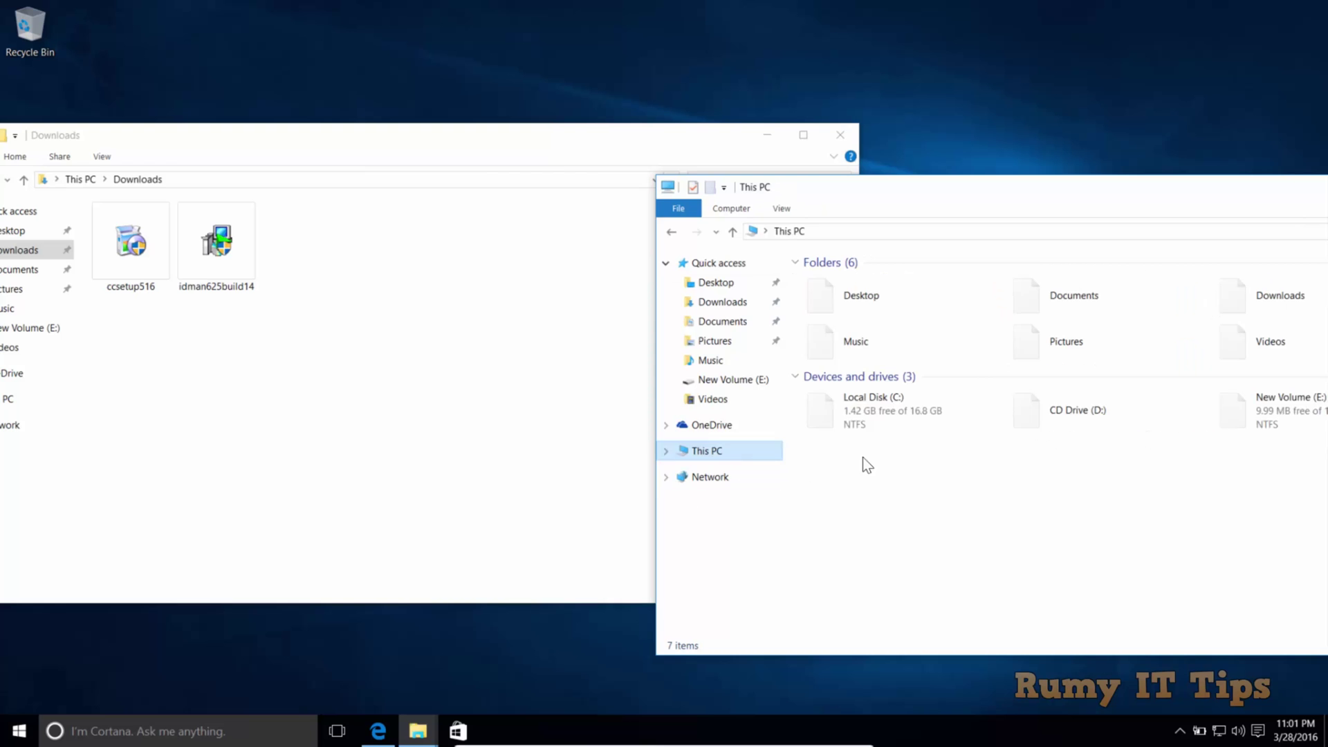
- Copy idman625build14 from Downloads and paste it into New Volume (E:)
double_click(1245, 421)
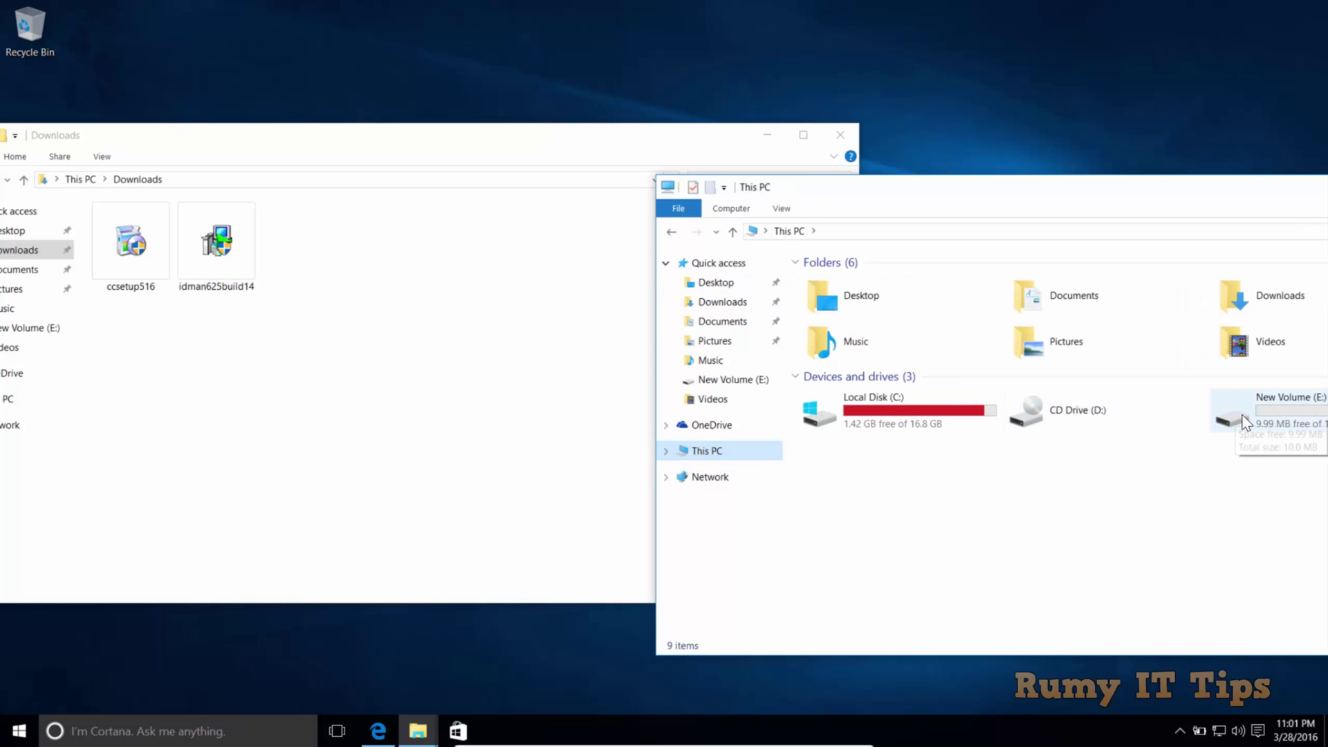
left_click(230, 268)
right_click(233, 261)
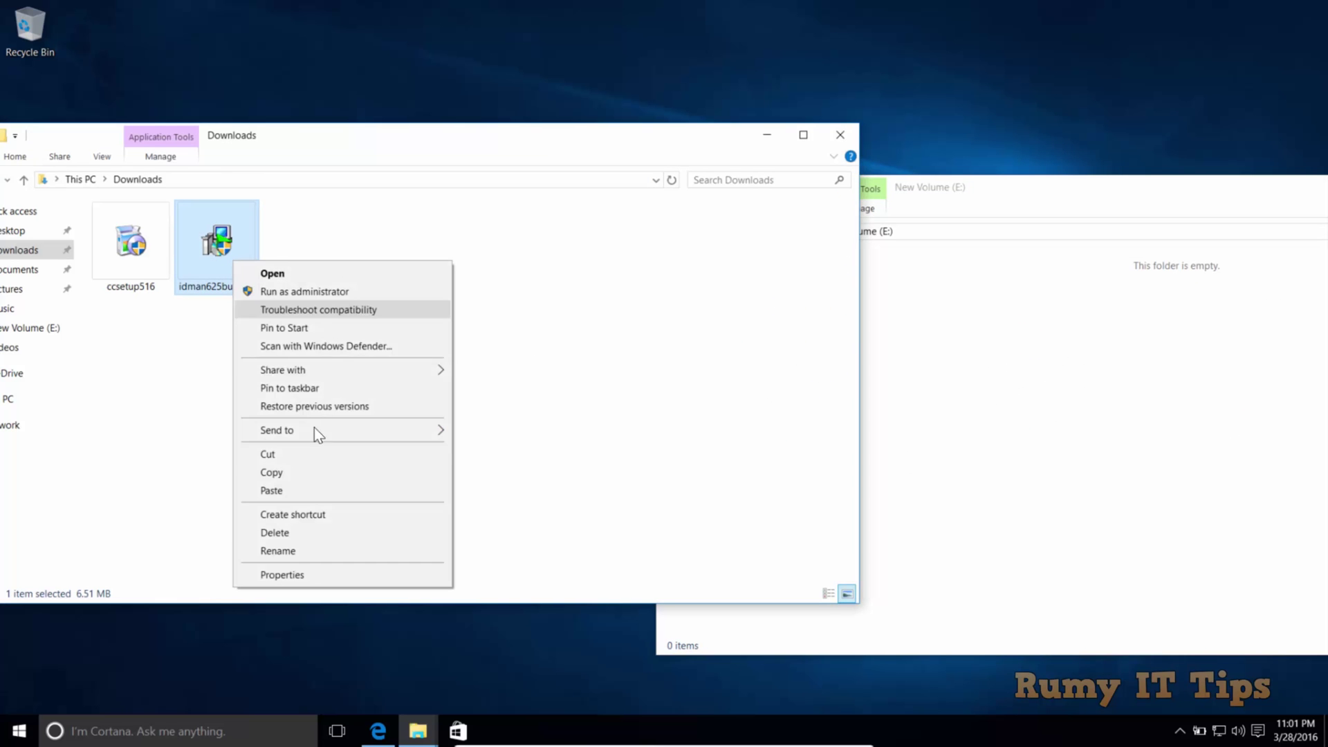
left_click(302, 472)
left_click(1032, 414)
right_click(1032, 413)
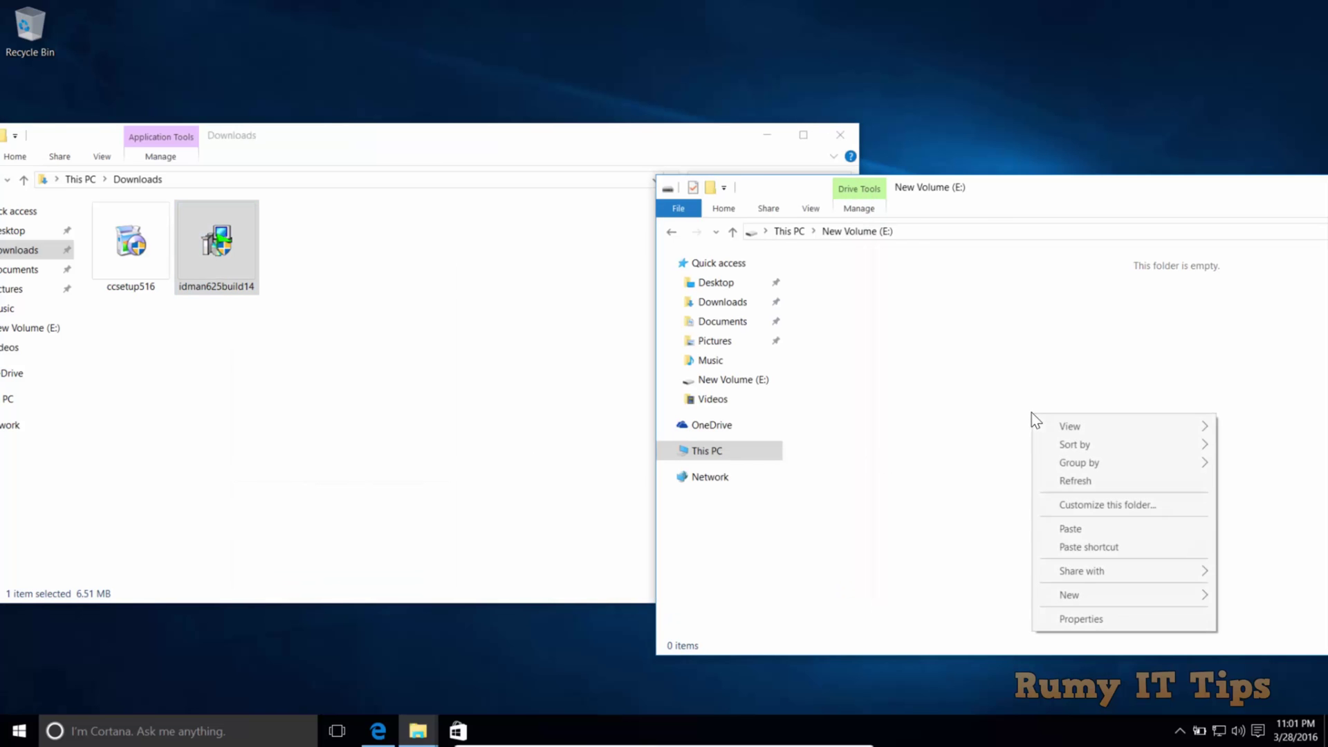
left_click(1074, 528)
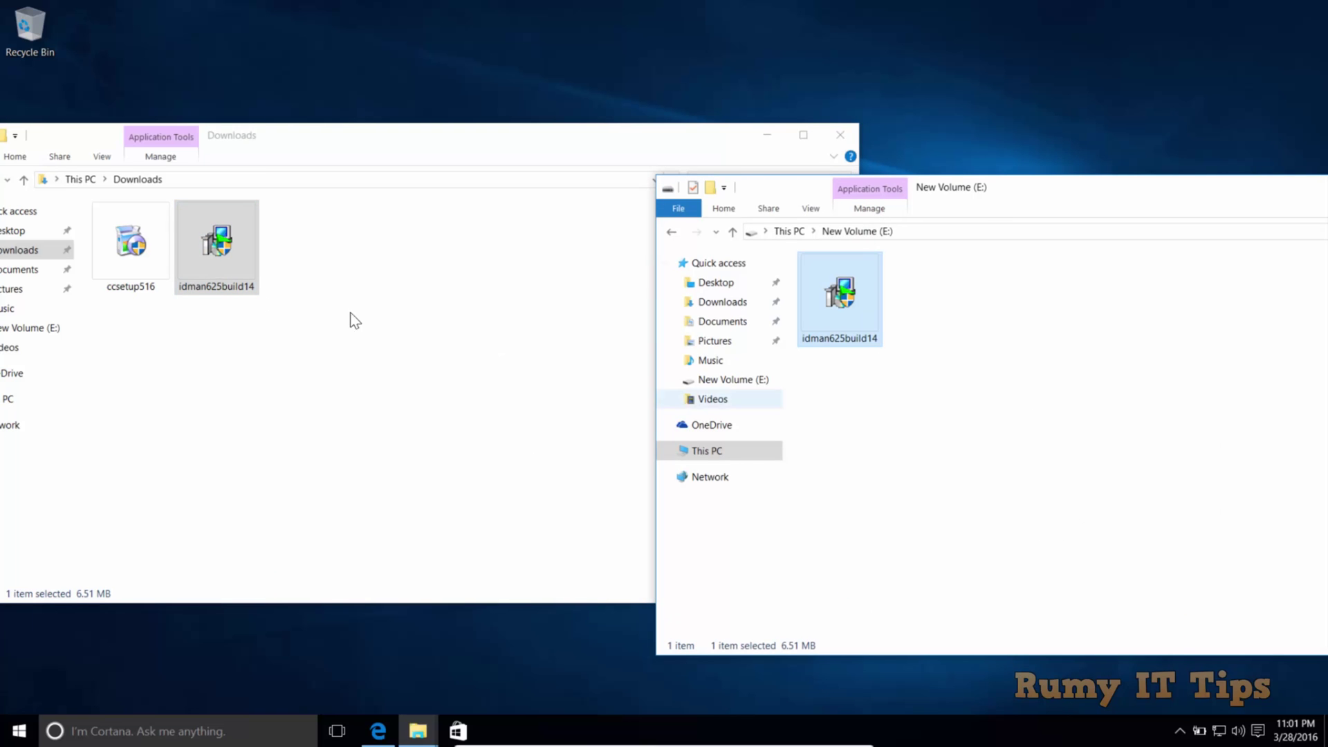
left_click(118, 238)
- Try pasting ccsetup516 onto New Volume (E:) and cancel the not-enough-space error
right_click(118, 239)
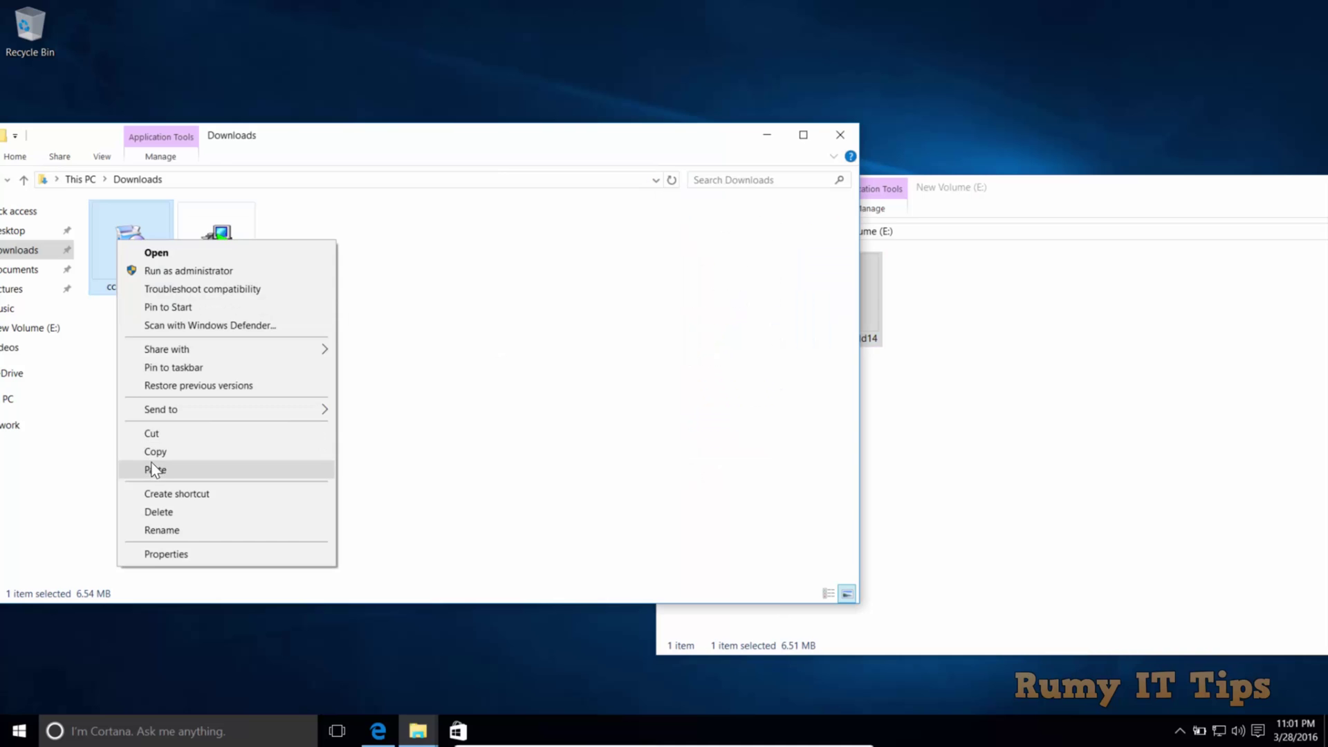
left_click(163, 454)
left_click(1008, 351)
right_click(1008, 350)
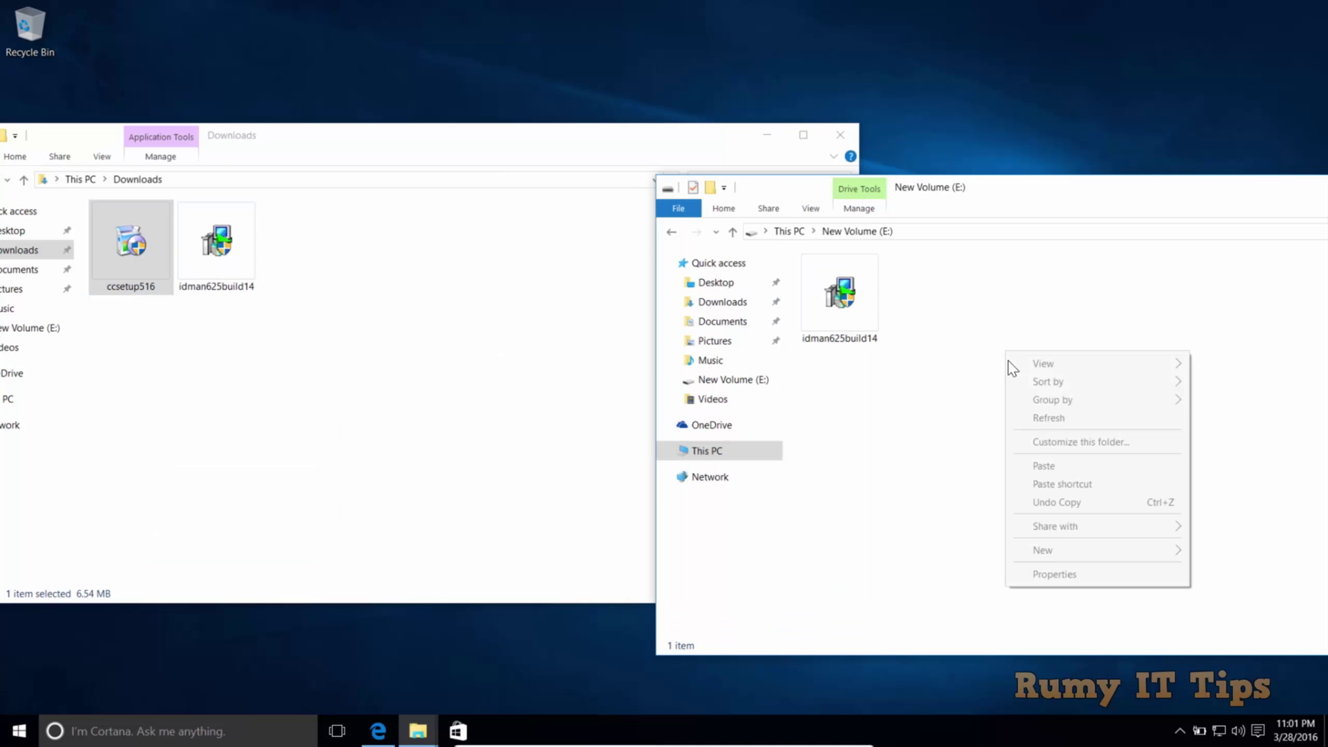
left_click(1046, 471)
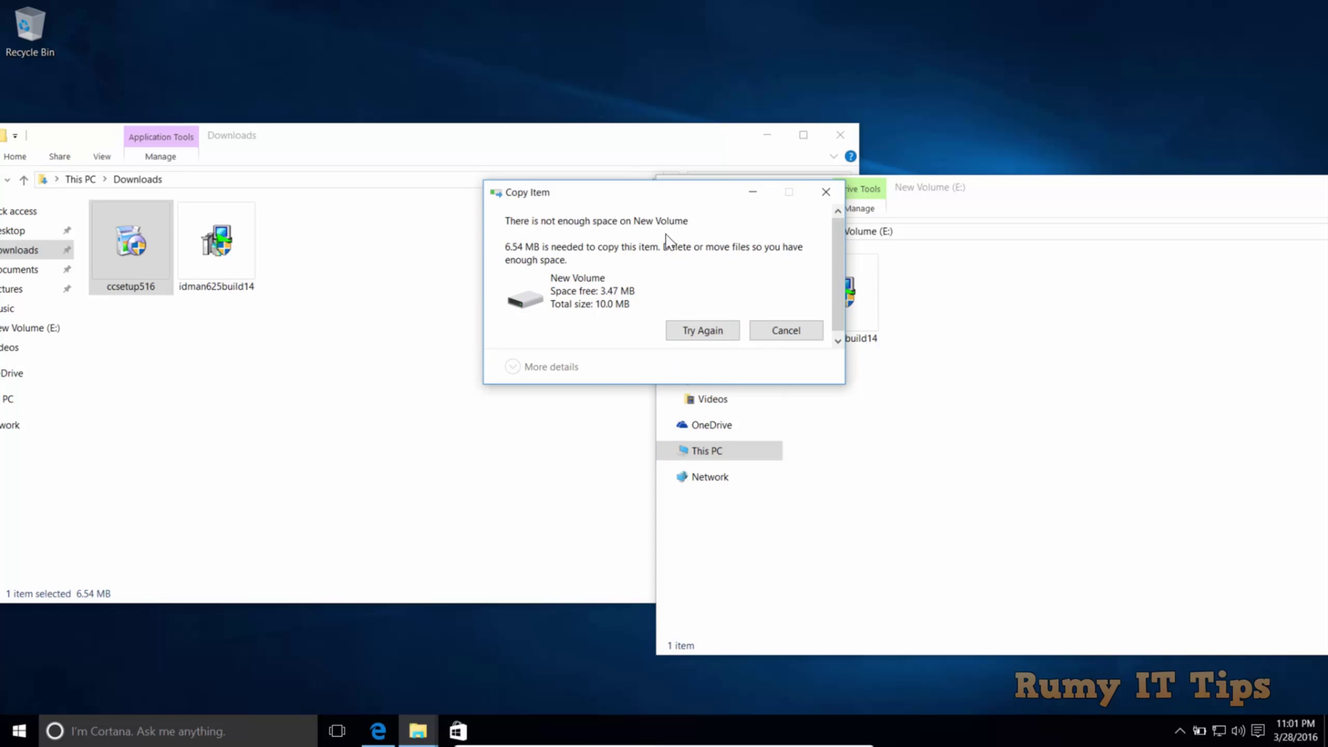
left_click(790, 328)
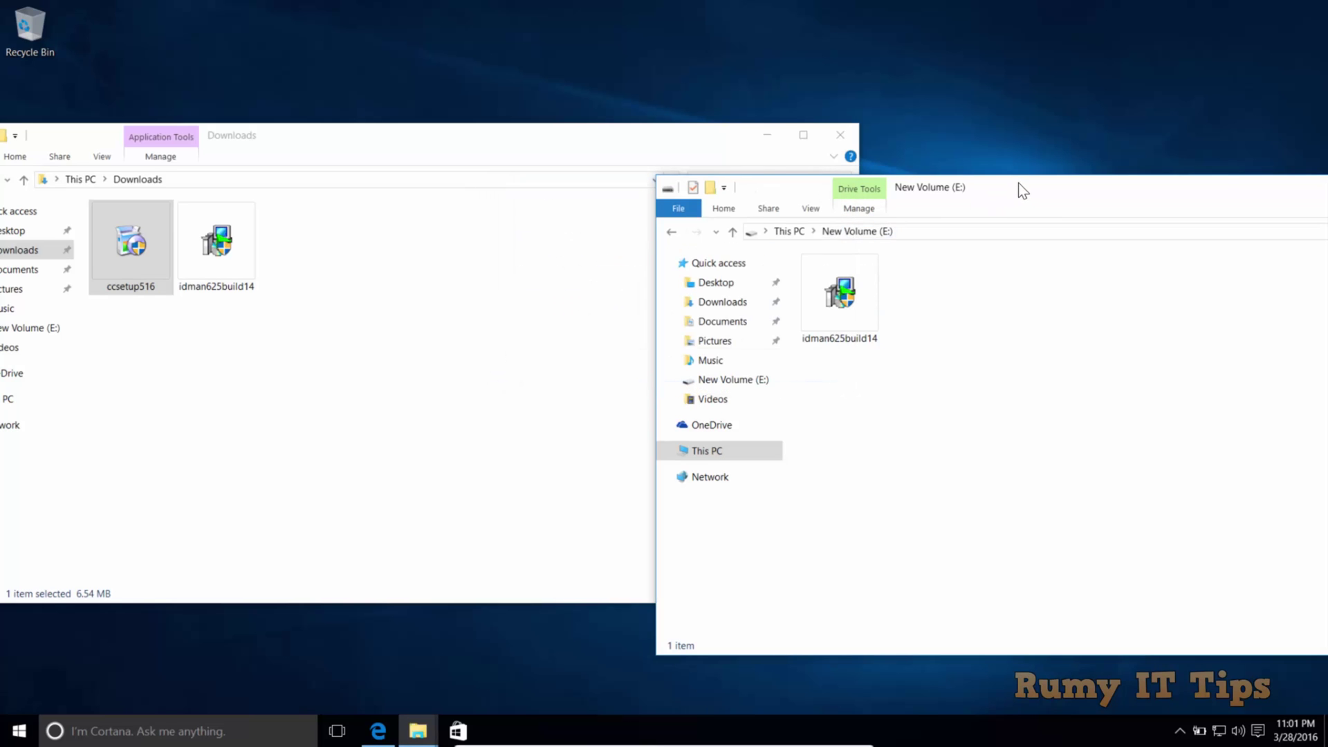
left_click_drag(1017, 186, 670, 180)
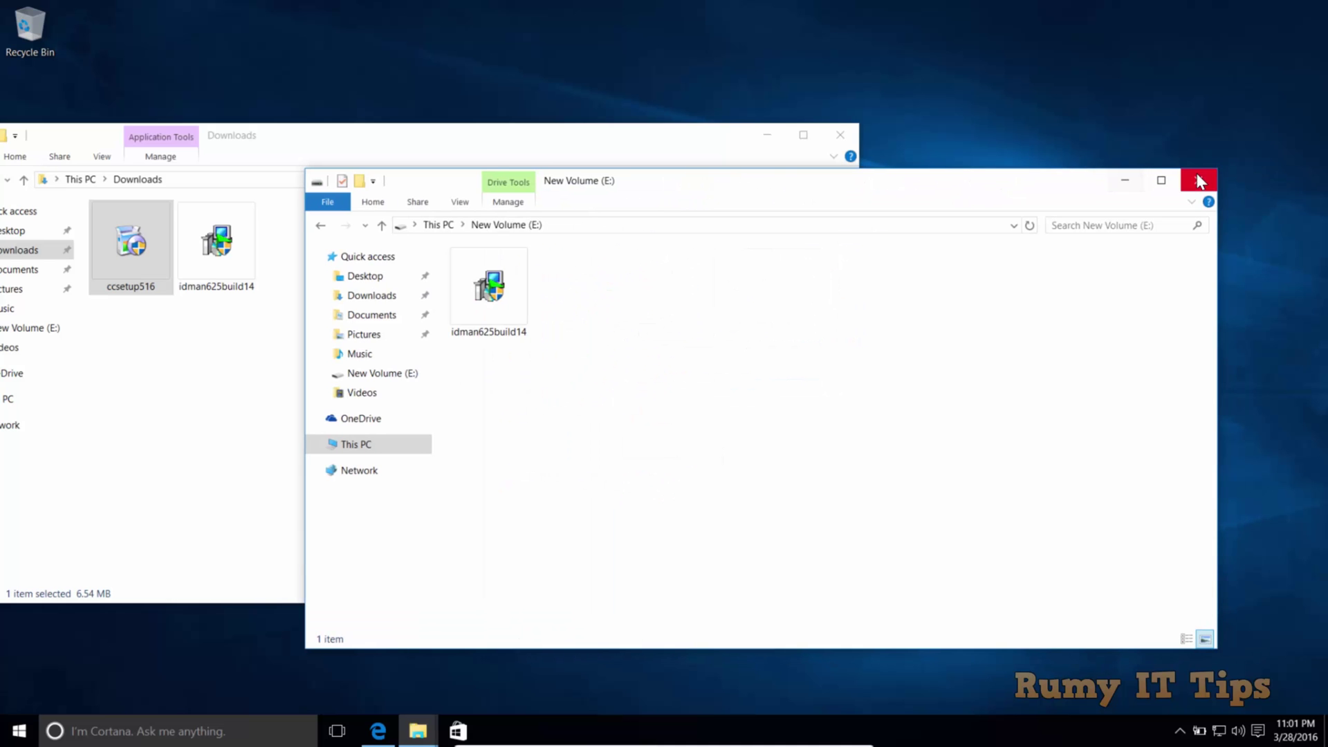